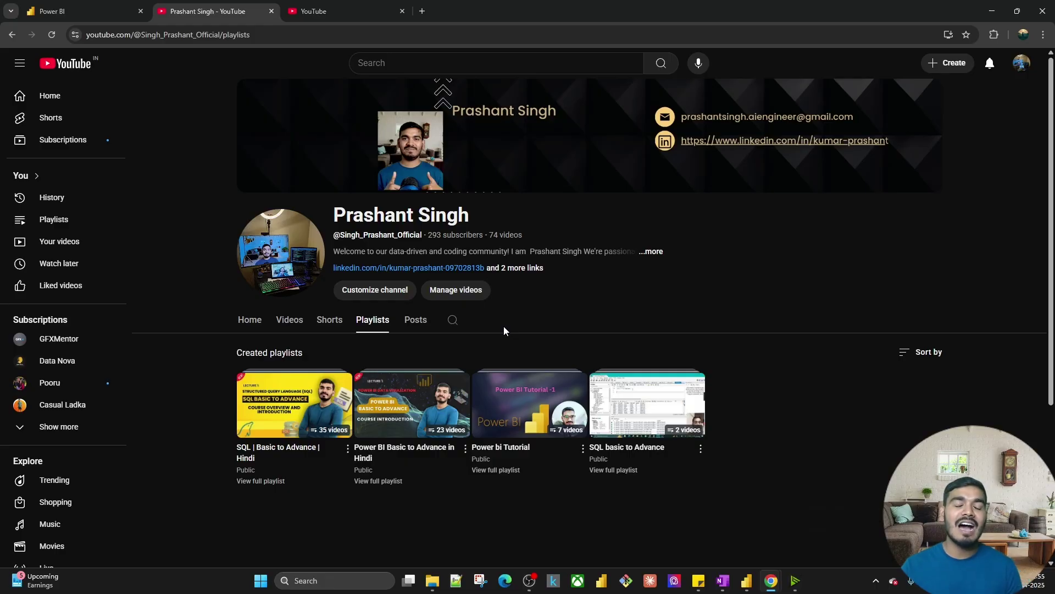
Switch to the Power BI sales report and view its charts by Total_order, Total_sales, Total_profit and Total_cost in turn
{"action": "left_click", "coordinate": [746, 580]}
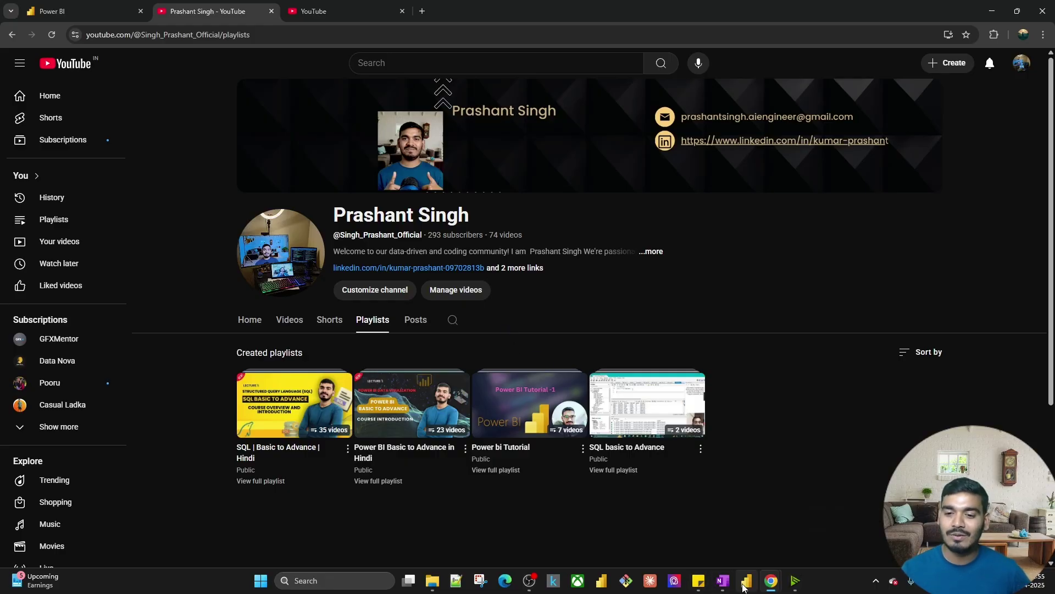
{"action": "mouse_move", "coordinate": [595, 295]}
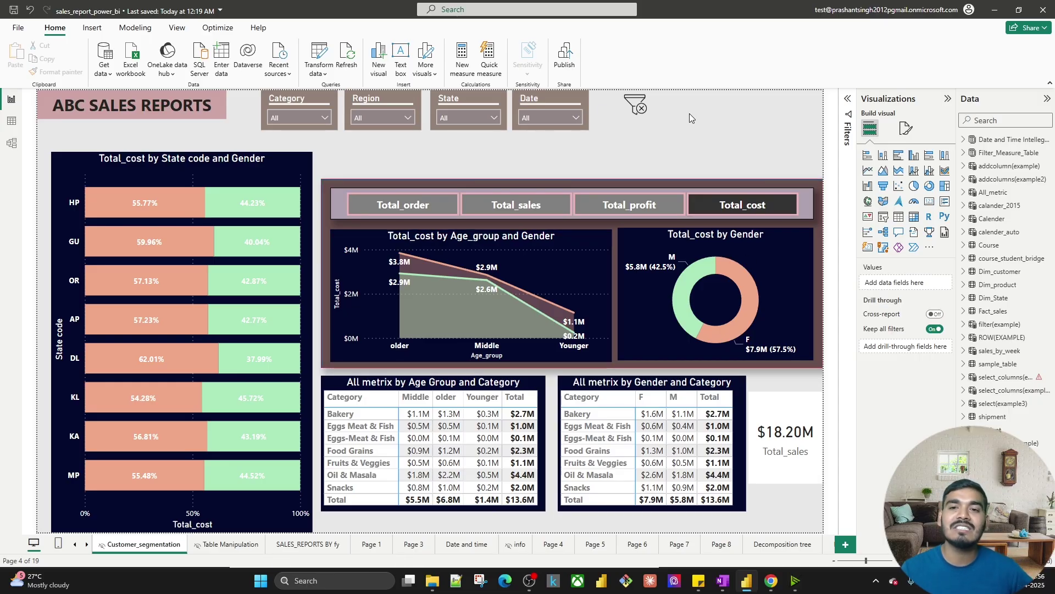
{"action": "left_click", "coordinate": [447, 205]}
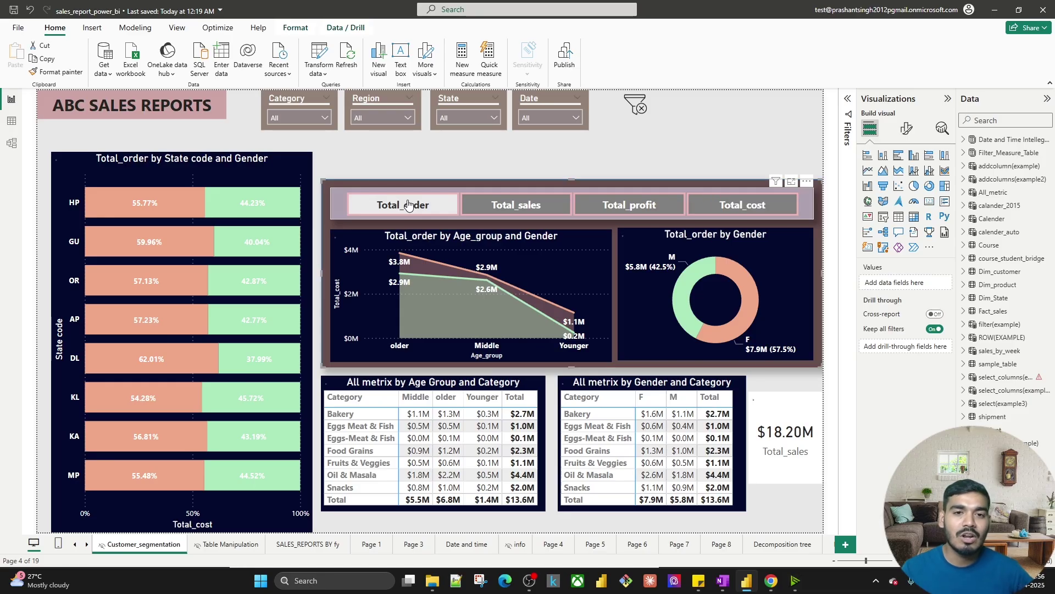
{"action": "left_click", "coordinate": [499, 205]}
{"action": "left_click", "coordinate": [629, 205]}
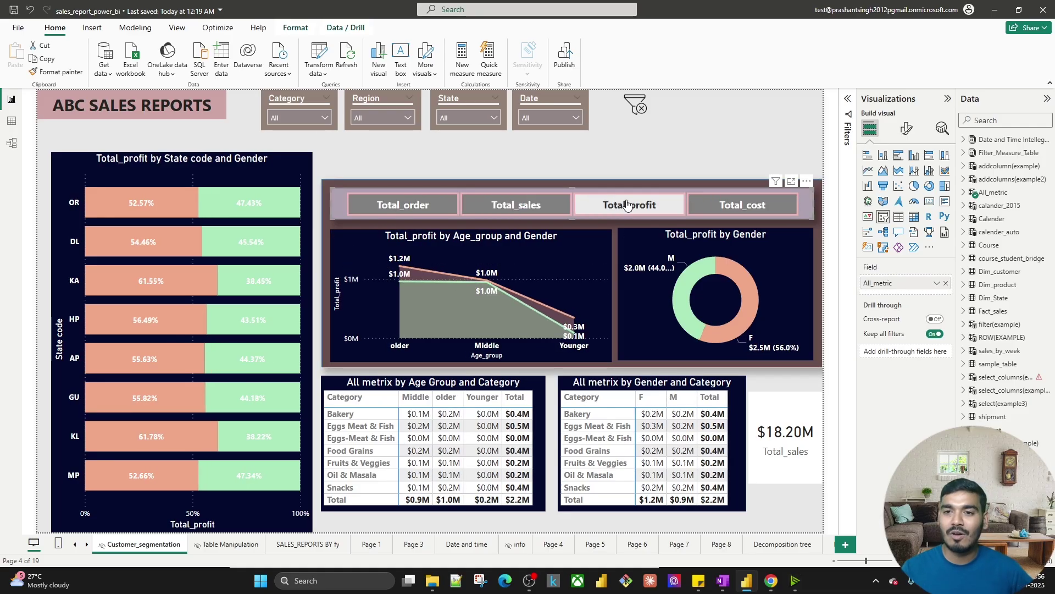
{"action": "left_click", "coordinate": [733, 205]}
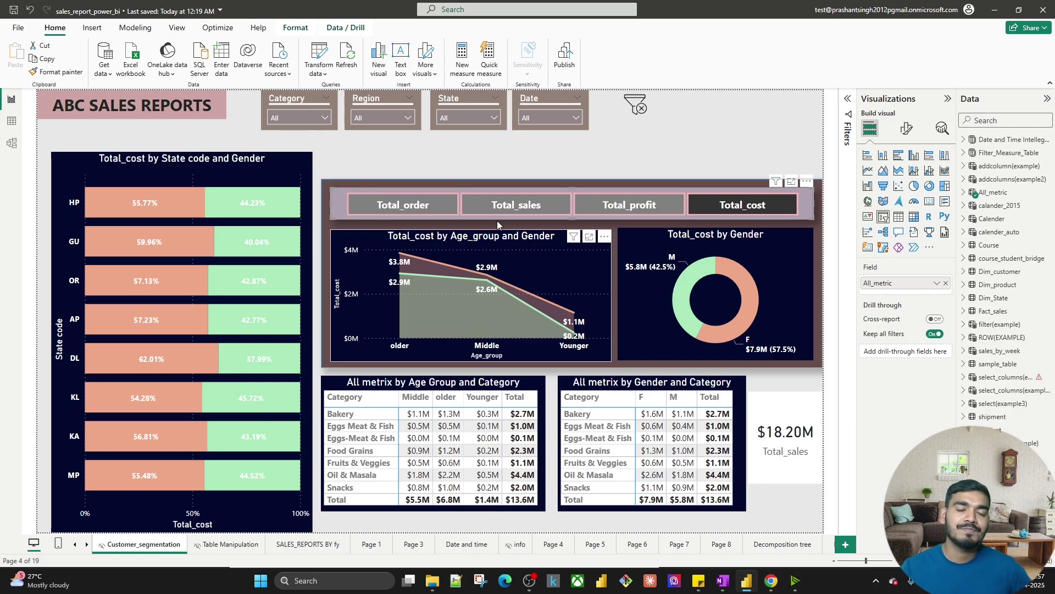
View the report filtered by region for East, North, South and West in turn, and clear the Region filter
{"action": "left_click", "coordinate": [364, 118]}
{"action": "left_click", "coordinate": [360, 133]}
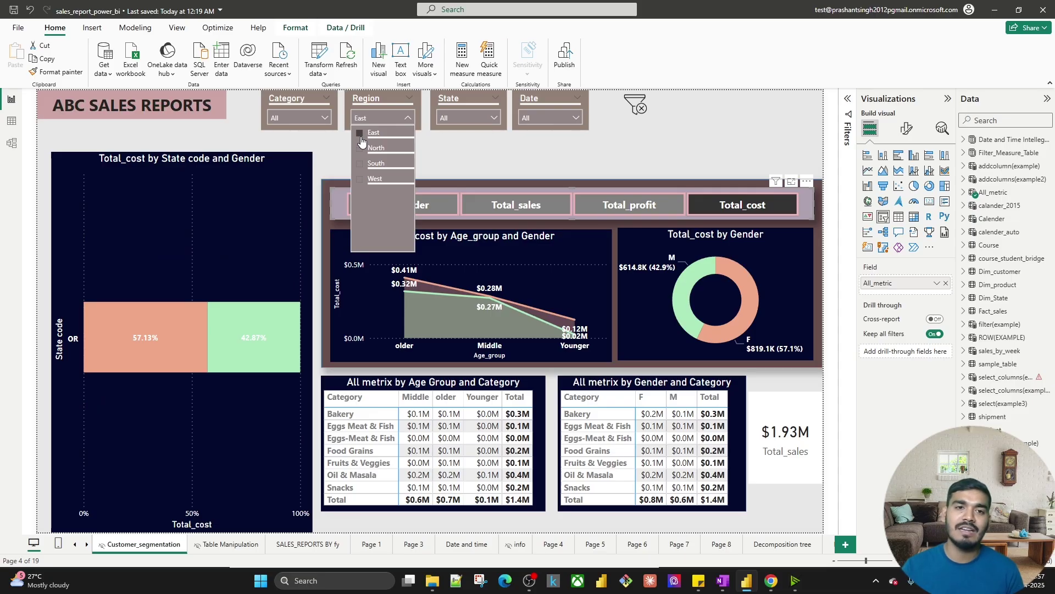
{"action": "left_click", "coordinate": [360, 149]}
{"action": "left_click", "coordinate": [360, 164]}
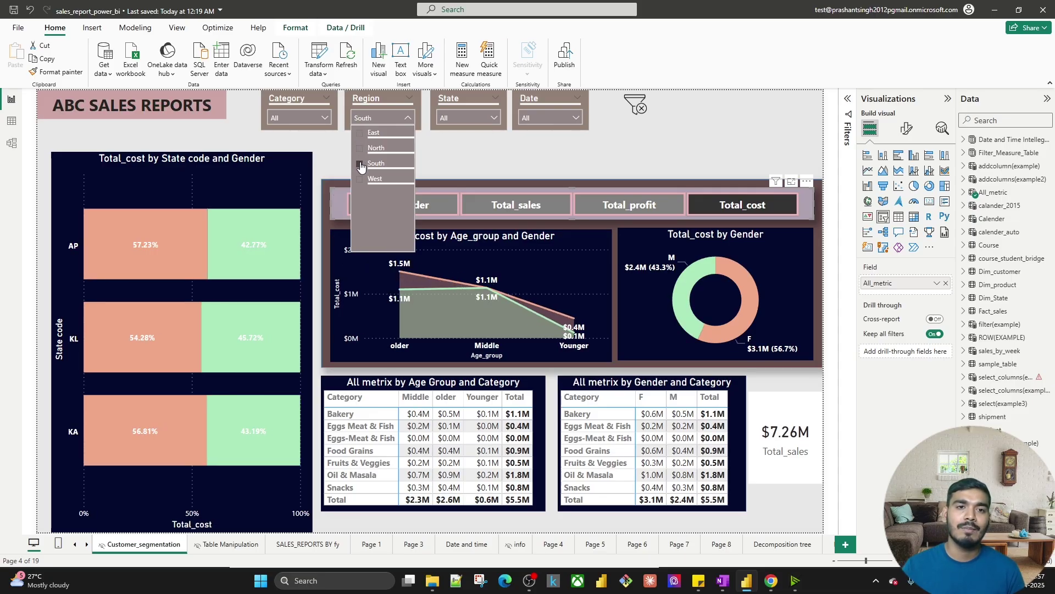
{"action": "left_click", "coordinate": [360, 179]}
{"action": "left_click", "coordinate": [360, 180]}
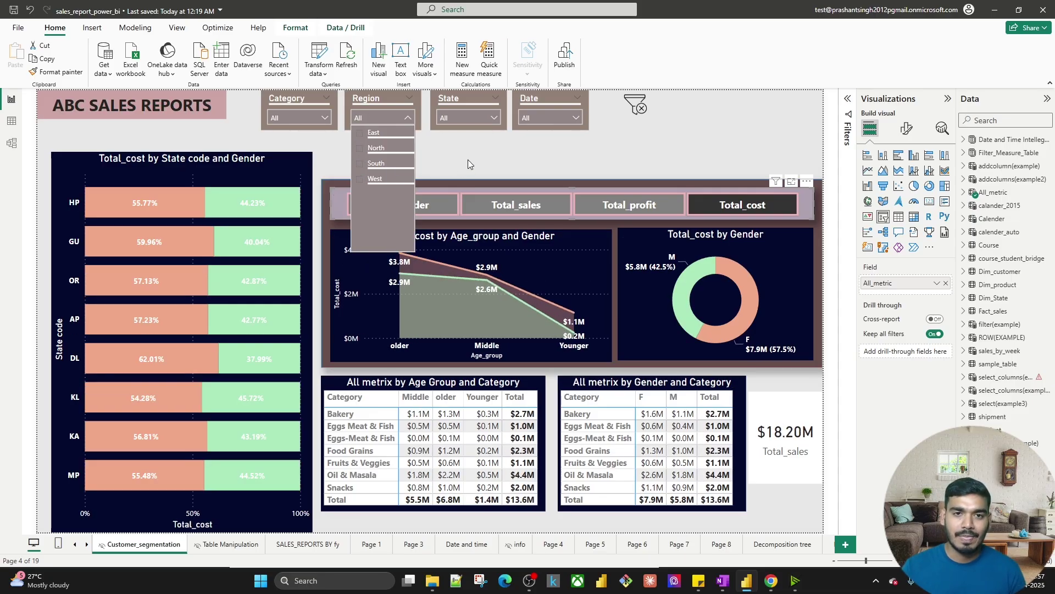
{"action": "left_click", "coordinate": [467, 161]}
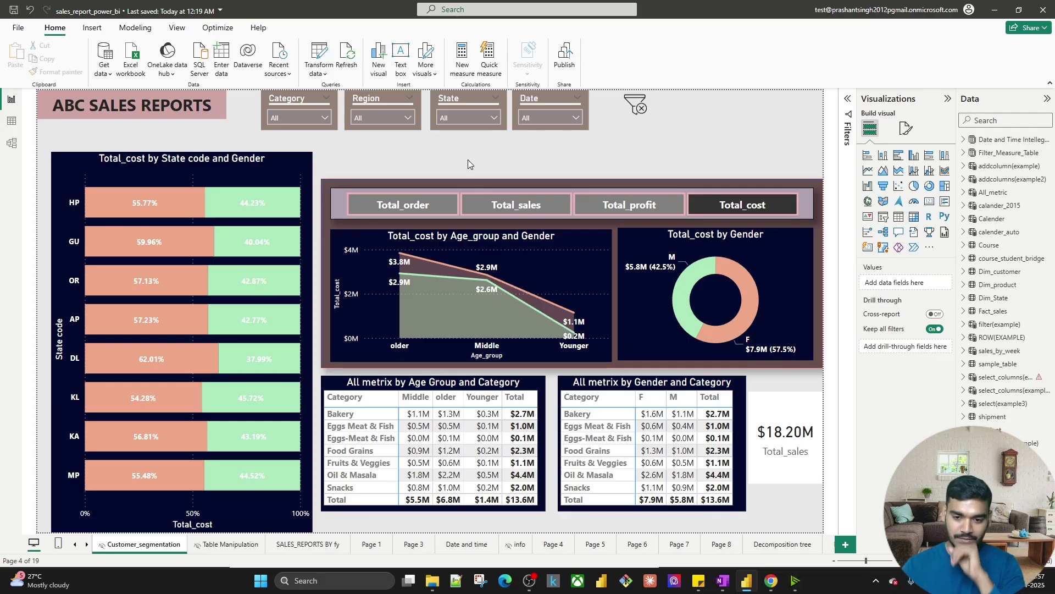
Switch to OneNote and mark the Power BI monitor, the four region managers and the Country Manager on the diagram in red ink
{"action": "left_click", "coordinate": [723, 580]}
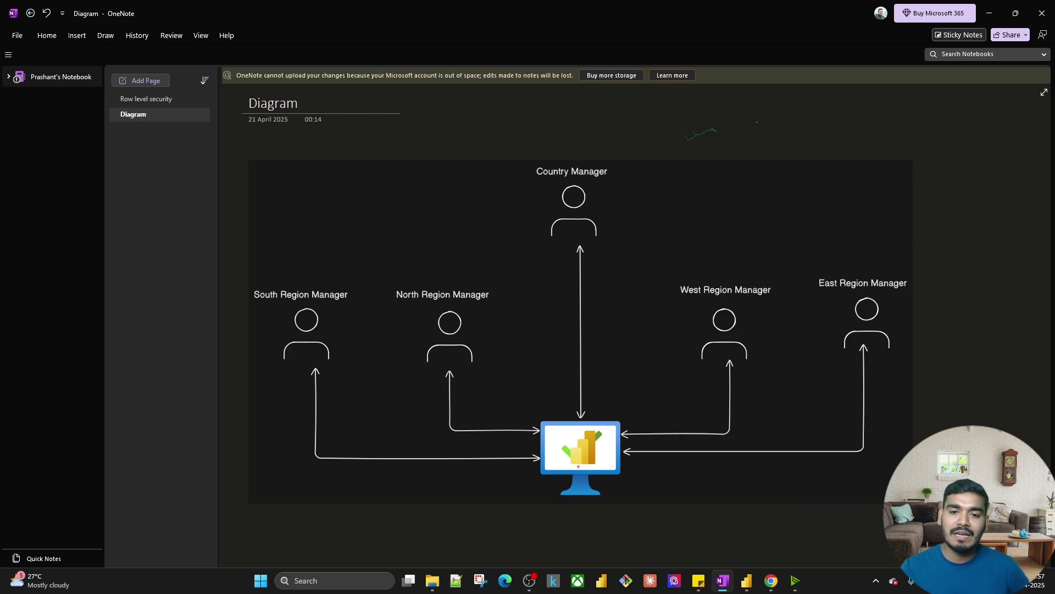
{"action": "mouse_move", "coordinate": [600, 460]}
{"action": "left_mouse_down"}
{"action": "mouse_move", "coordinate": [609, 441]}
{"action": "mouse_move", "coordinate": [571, 437]}
{"action": "mouse_move", "coordinate": [582, 465]}
{"action": "left_mouse_up"}
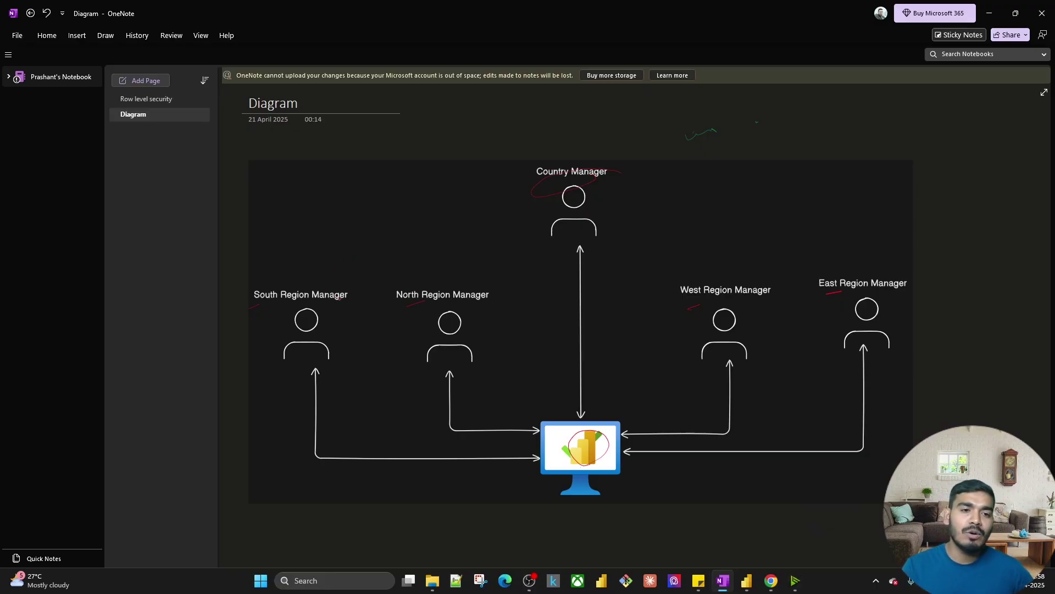
{"action": "mouse_move", "coordinate": [359, 280]}
{"action": "left_mouse_down"}
{"action": "mouse_move", "coordinate": [327, 272]}
{"action": "mouse_move", "coordinate": [258, 289]}
{"action": "mouse_move", "coordinate": [344, 272]}
{"action": "mouse_move", "coordinate": [371, 238]}
{"action": "left_mouse_up"}
{"action": "mouse_move", "coordinate": [484, 262]}
{"action": "left_mouse_down"}
{"action": "mouse_move", "coordinate": [387, 301]}
{"action": "mouse_move", "coordinate": [478, 304]}
{"action": "mouse_move", "coordinate": [493, 258]}
{"action": "left_mouse_up"}
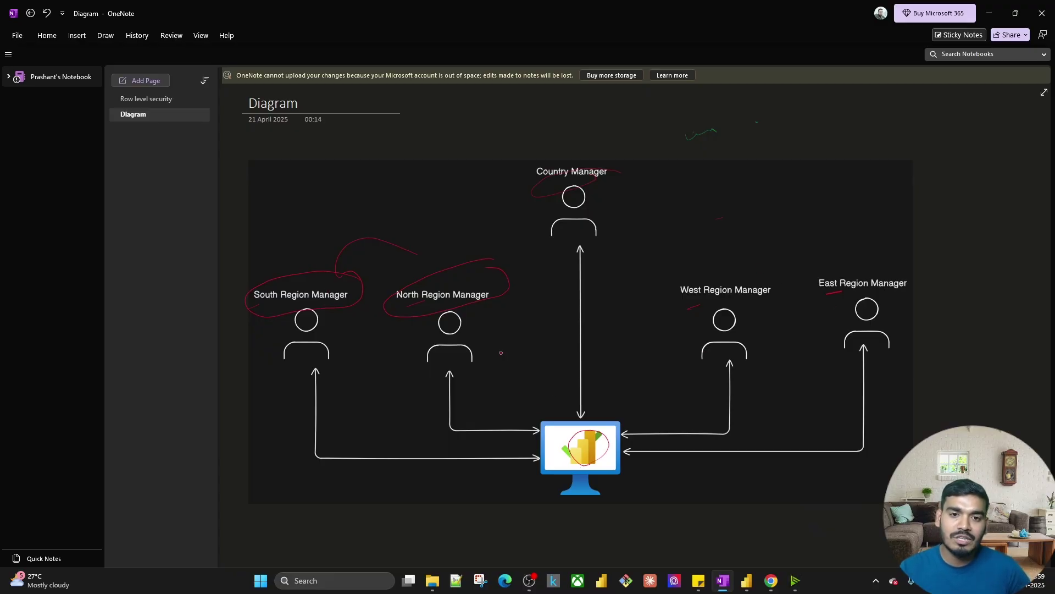
{"action": "left_click_drag", "start_coordinate": [488, 296], "coordinate": [509, 297]}
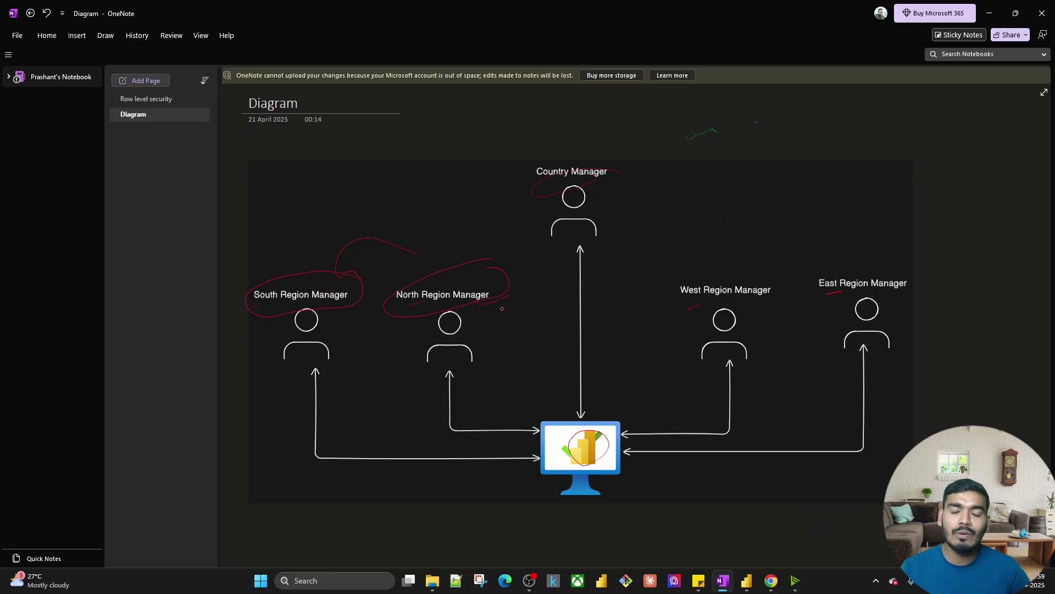
{"action": "left_click_drag", "start_coordinate": [751, 302], "coordinate": [836, 291]}
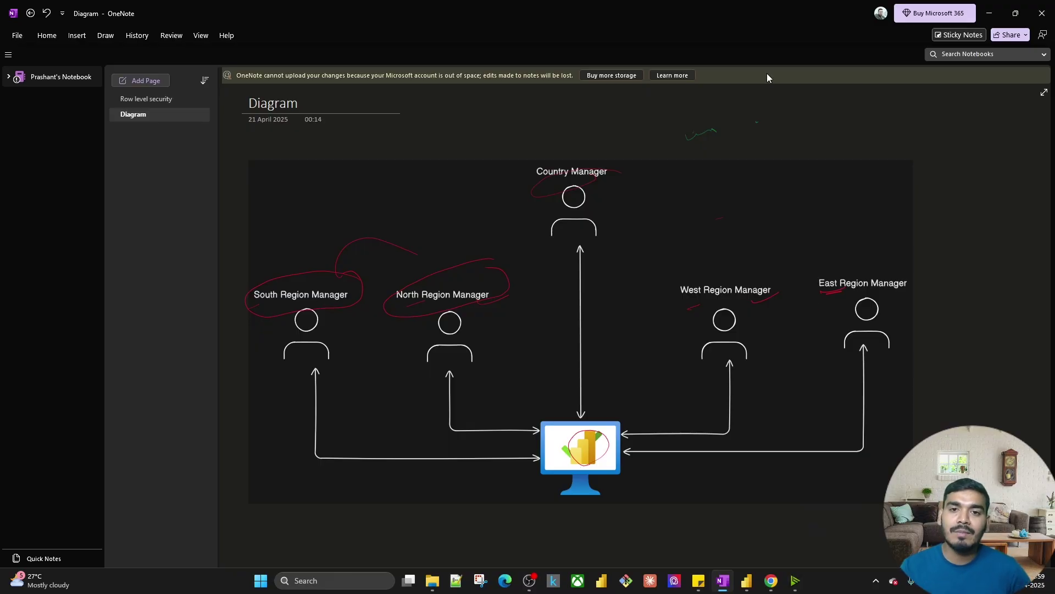
{"action": "mouse_move", "coordinate": [622, 175]}
{"action": "left_mouse_down"}
{"action": "mouse_move", "coordinate": [564, 185]}
{"action": "mouse_move", "coordinate": [615, 177]}
{"action": "left_mouse_up"}
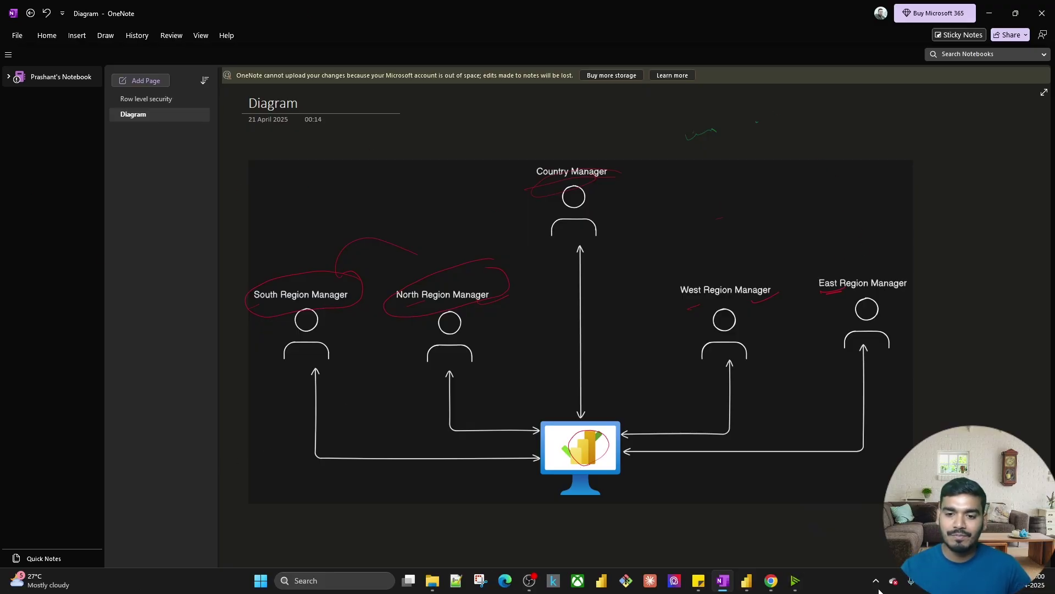
Switch back to the Power BI report and close the open Region slicer list
{"action": "left_click", "coordinate": [747, 581]}
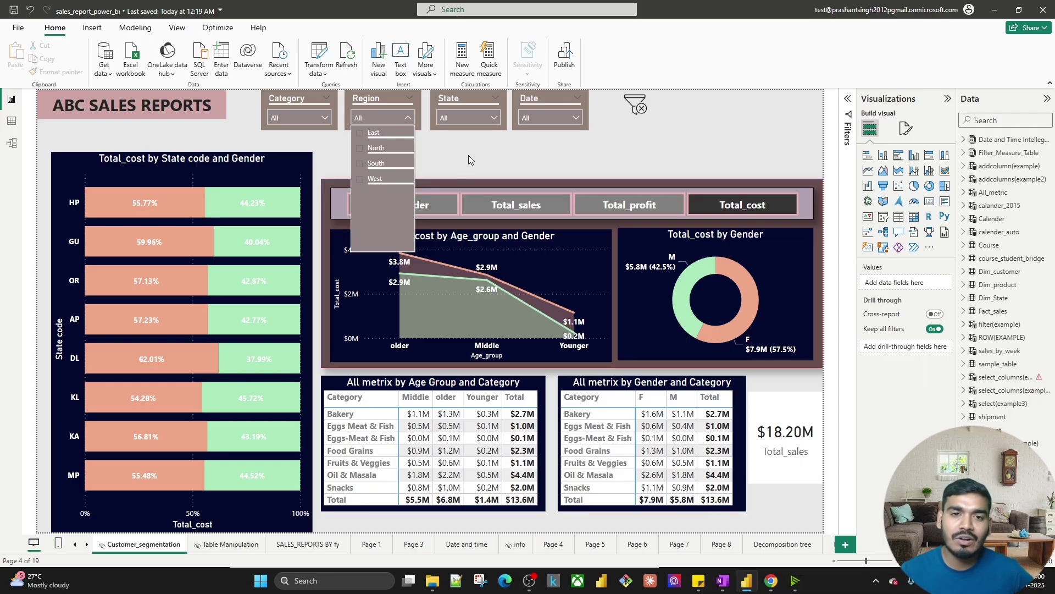
{"action": "left_click", "coordinate": [469, 159]}
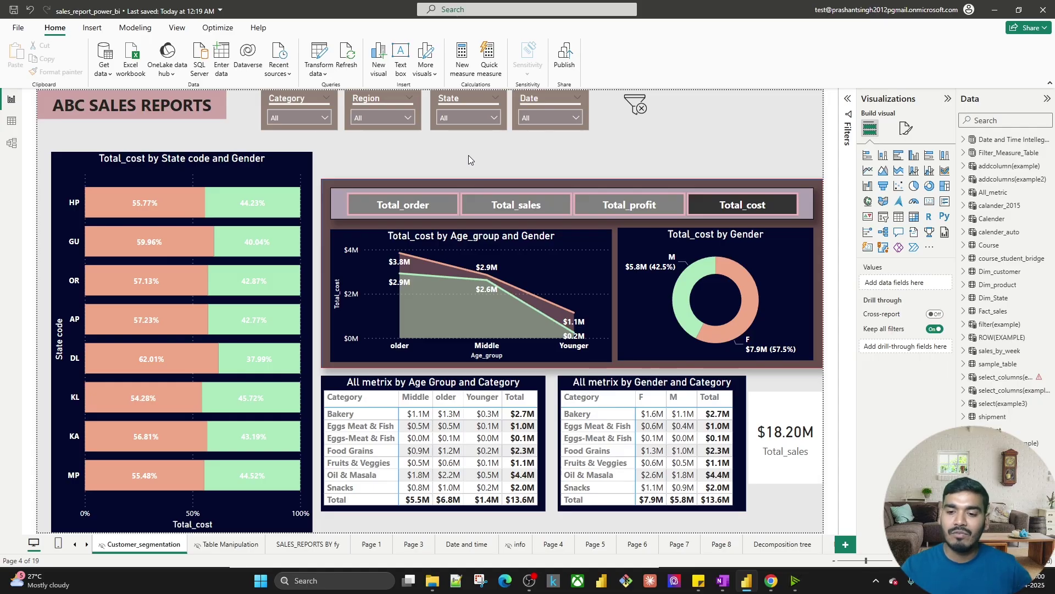
In OneNote, draw an arrow upward from the monitor and handwrite the list RLS 1 - S, RLS-2-N, RLS-3-W and RLS-4-E
{"action": "left_click", "coordinate": [721, 581]}
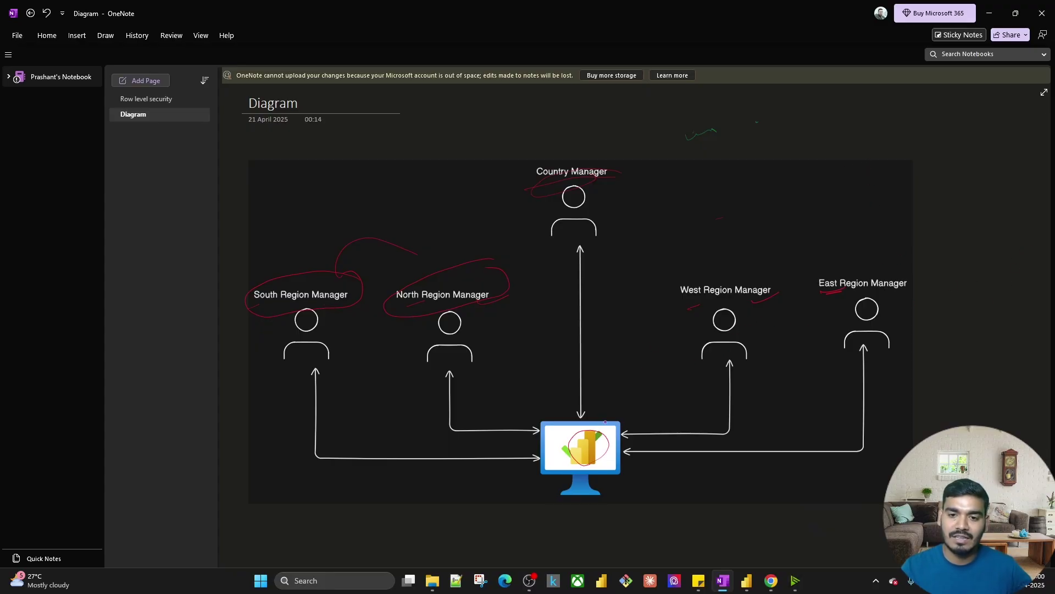
{"action": "left_click_drag", "start_coordinate": [609, 416], "coordinate": [591, 349]}
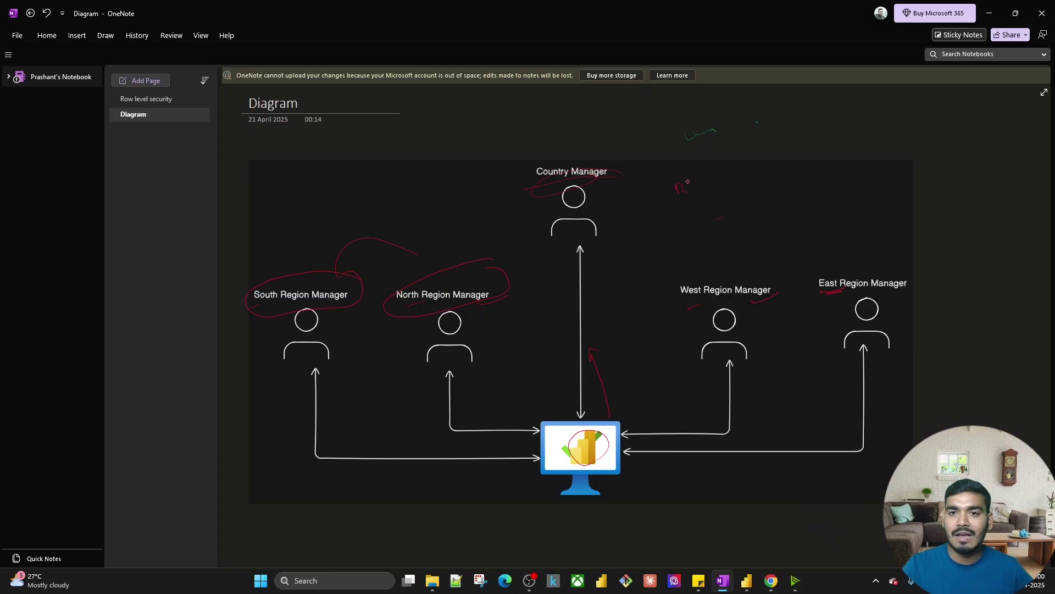
{"action": "left_click_drag", "start_coordinate": [713, 182], "coordinate": [768, 176]}
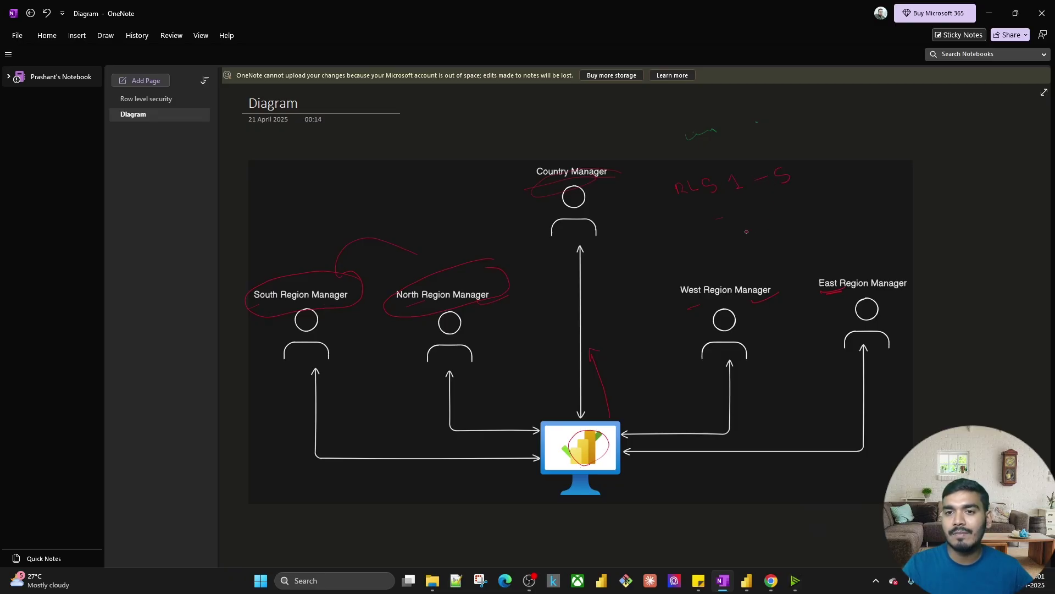
{"action": "mouse_move", "coordinate": [681, 224]}
{"action": "left_mouse_down"}
{"action": "mouse_move", "coordinate": [686, 238]}
{"action": "mouse_move", "coordinate": [731, 220]}
{"action": "mouse_move", "coordinate": [727, 228]}
{"action": "left_mouse_up"}
{"action": "left_click_drag", "start_coordinate": [739, 221], "coordinate": [798, 201]}
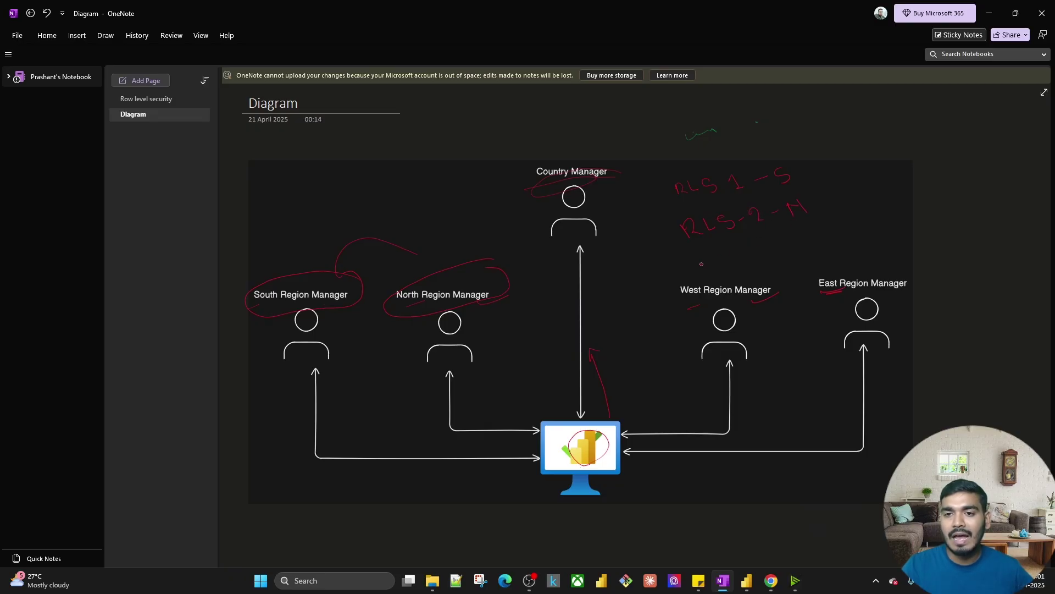
{"action": "mouse_move", "coordinate": [690, 257]}
{"action": "left_mouse_down"}
{"action": "mouse_move", "coordinate": [704, 269]}
{"action": "mouse_move", "coordinate": [830, 231]}
{"action": "left_mouse_up"}
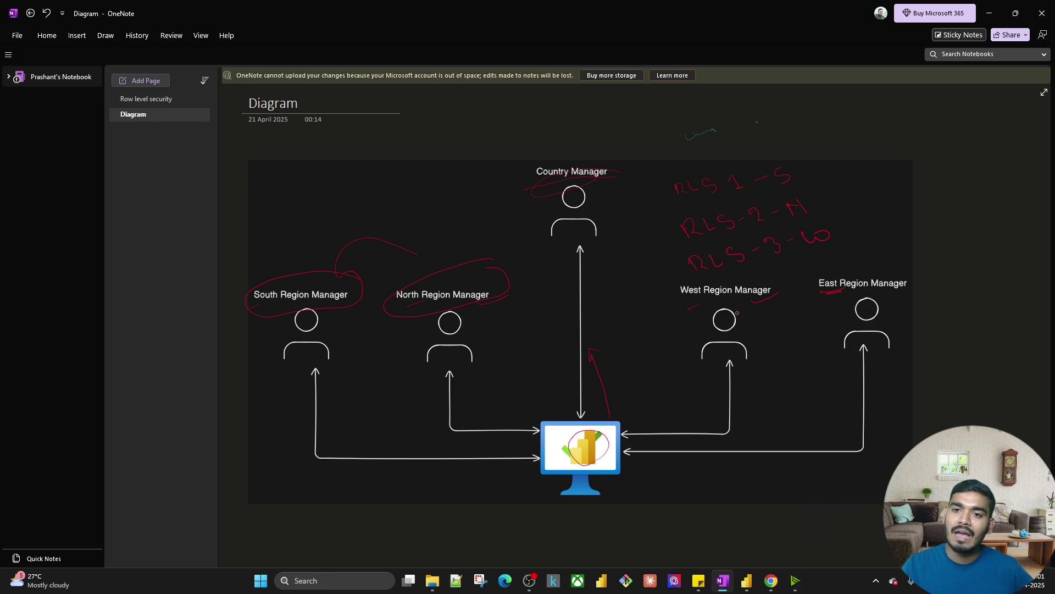
{"action": "mouse_move", "coordinate": [762, 325]}
{"action": "left_mouse_down"}
{"action": "mouse_move", "coordinate": [767, 342]}
{"action": "mouse_move", "coordinate": [861, 302]}
{"action": "left_mouse_up"}
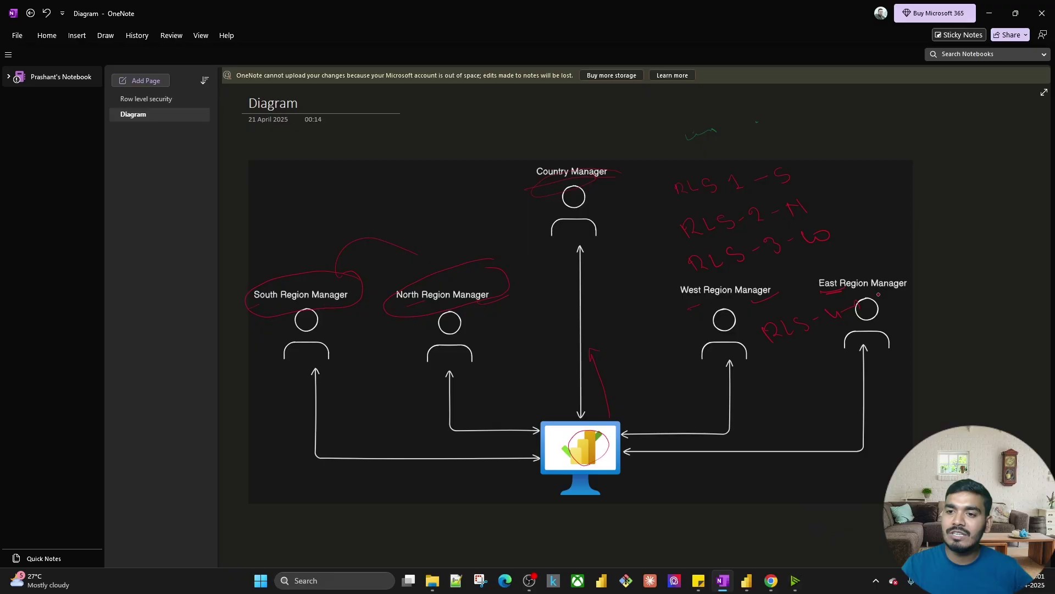
{"action": "left_click_drag", "start_coordinate": [879, 294], "coordinate": [876, 309]}
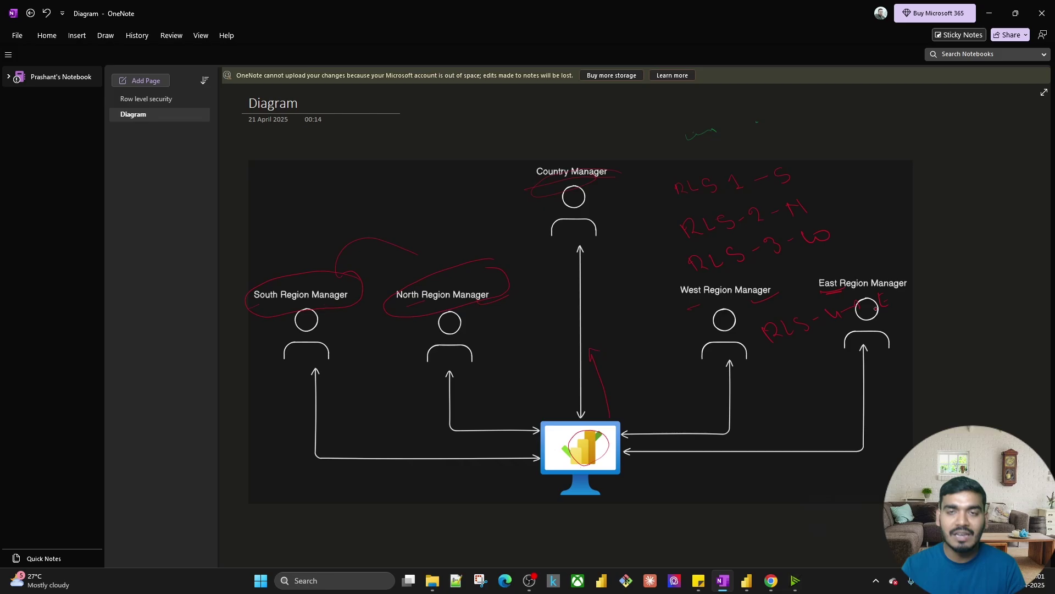
Strike through the handwritten RLS 1 - S line in red ink and add small marks beside it
{"action": "left_click_drag", "start_coordinate": [676, 215], "coordinate": [736, 187]}
{"action": "left_click_drag", "start_coordinate": [851, 181], "coordinate": [843, 192]}
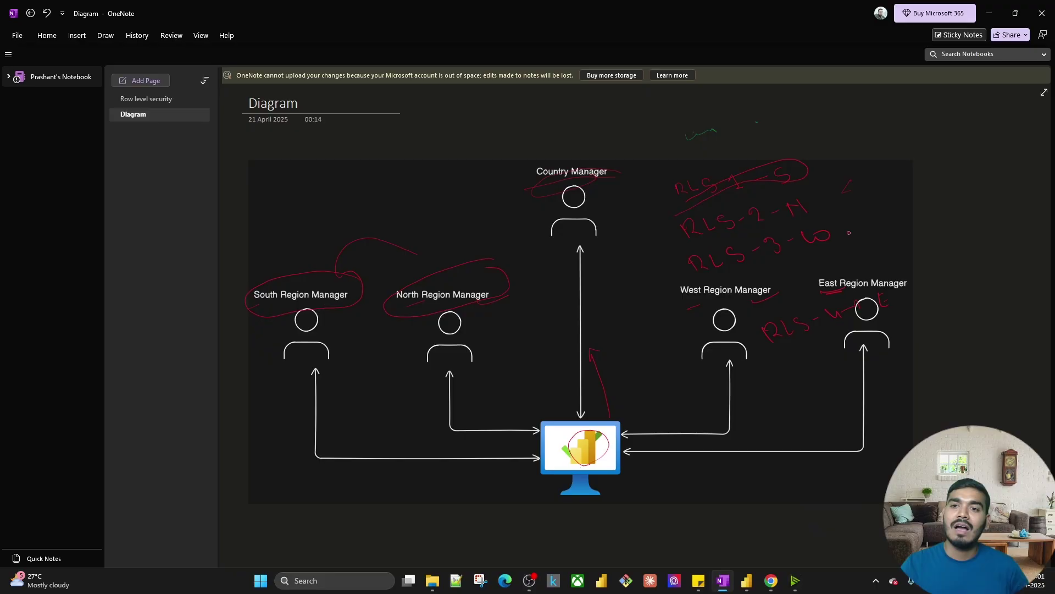
{"action": "left_click_drag", "start_coordinate": [842, 181], "coordinate": [849, 201]}
{"action": "left_click_drag", "start_coordinate": [805, 177], "coordinate": [837, 159]}
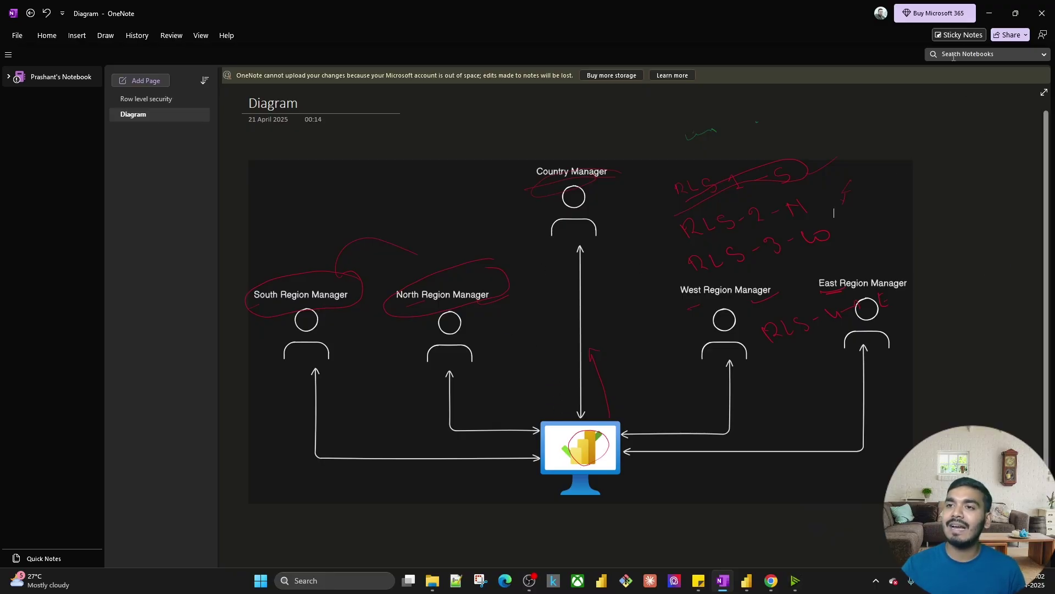
Return to the Power BI report and create a new security role named South in Manage roles
{"action": "left_click", "coordinate": [989, 13]}
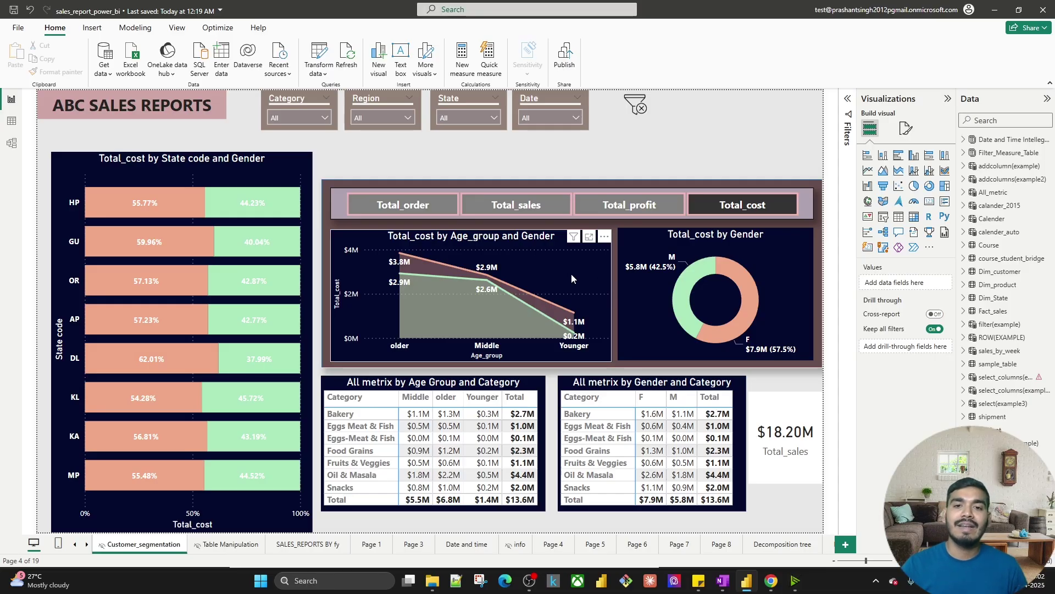
{"action": "mouse_move", "coordinate": [608, 296]}
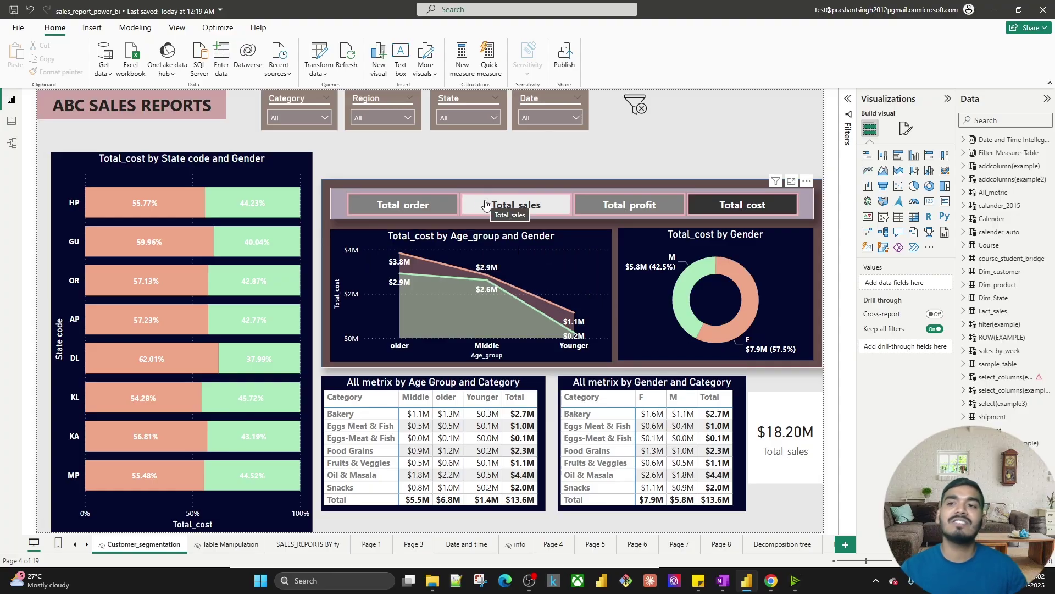
{"action": "left_click", "coordinate": [147, 32]}
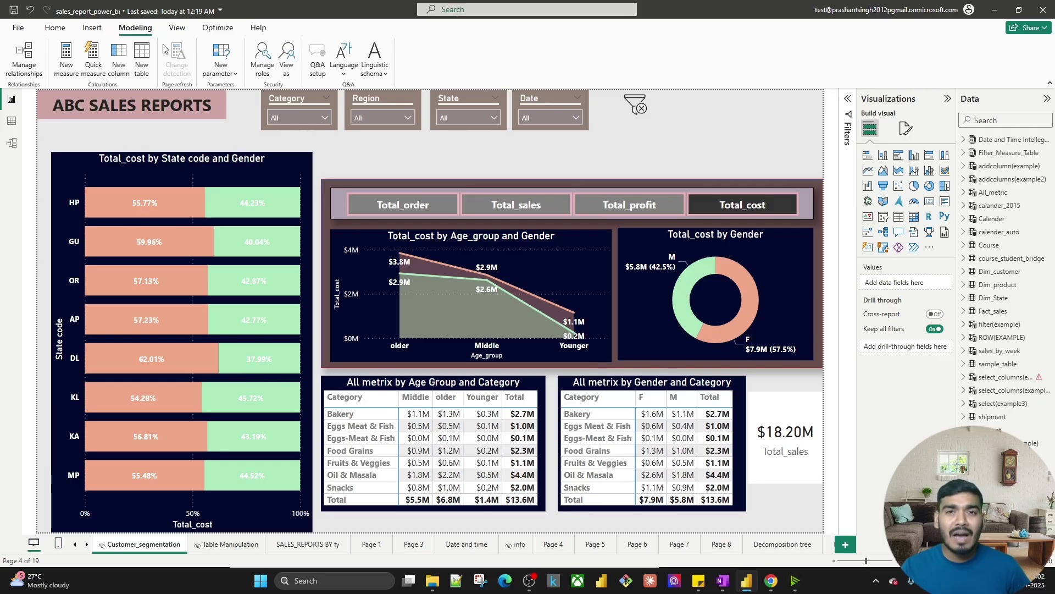
{"action": "left_click", "coordinate": [263, 69]}
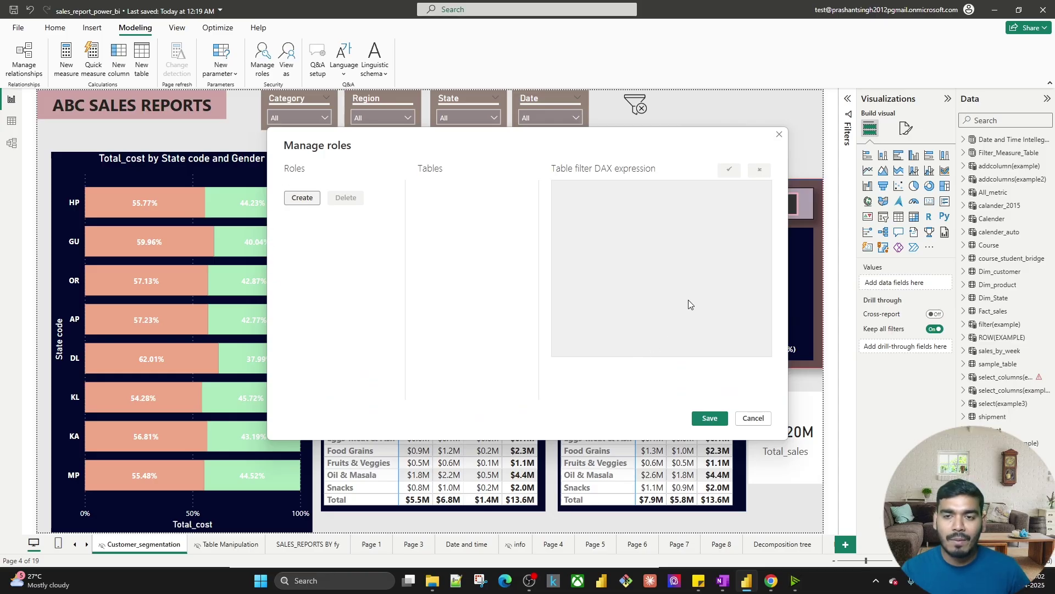
{"action": "left_click", "coordinate": [291, 203]}
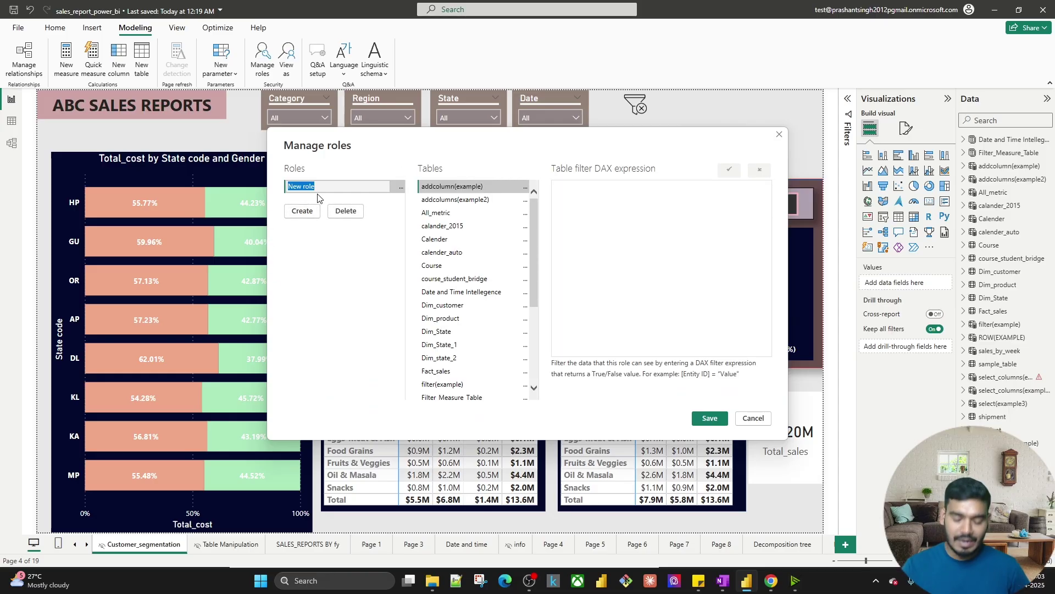
{"action": "key", "text": "BackSpace"}
{"action": "type", "text": "South"}
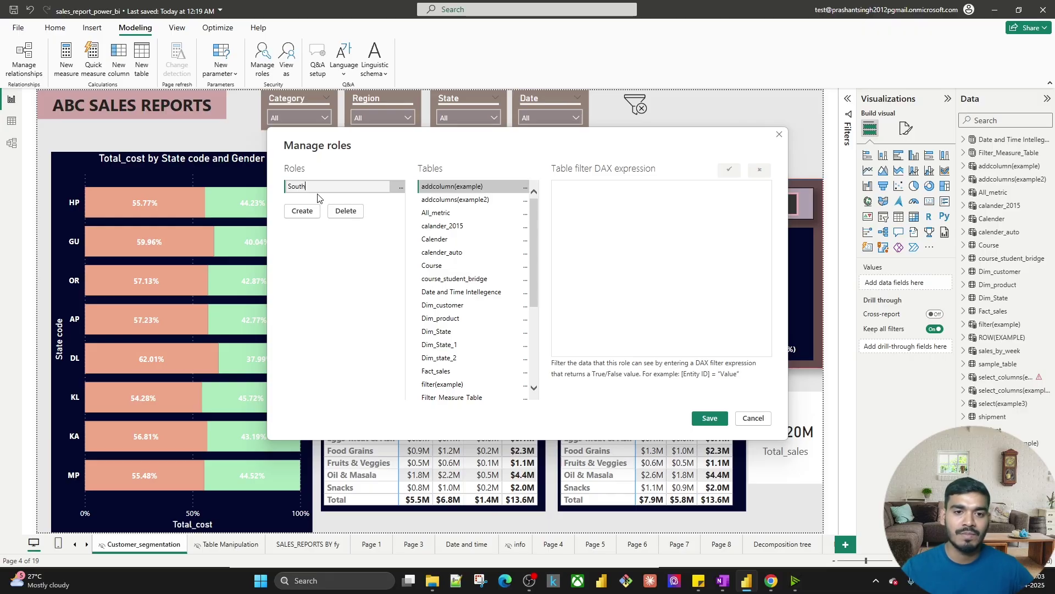
Add a filter on the [Region] column of the Dim_State table for the South role
{"action": "left_click", "coordinate": [452, 331]}
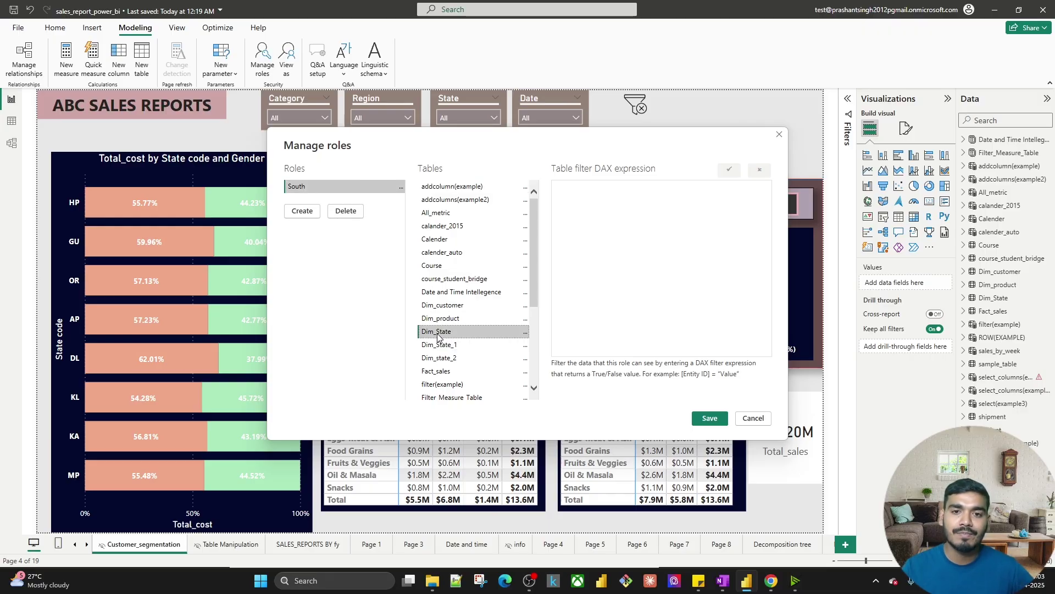
{"action": "left_click", "coordinate": [525, 332]}
{"action": "mouse_move", "coordinate": [544, 341]}
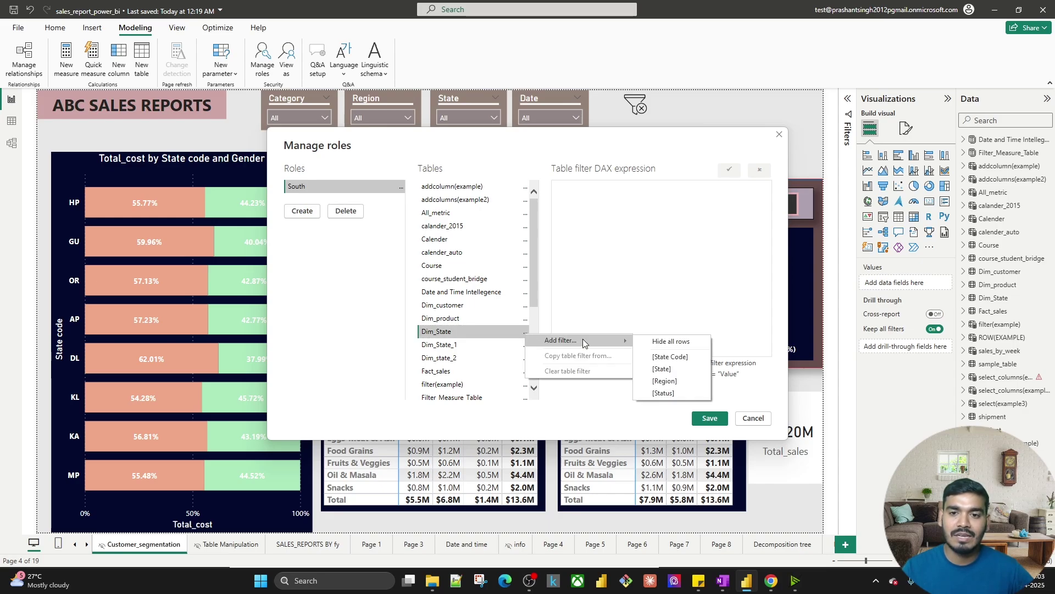
{"action": "left_click", "coordinate": [662, 380]}
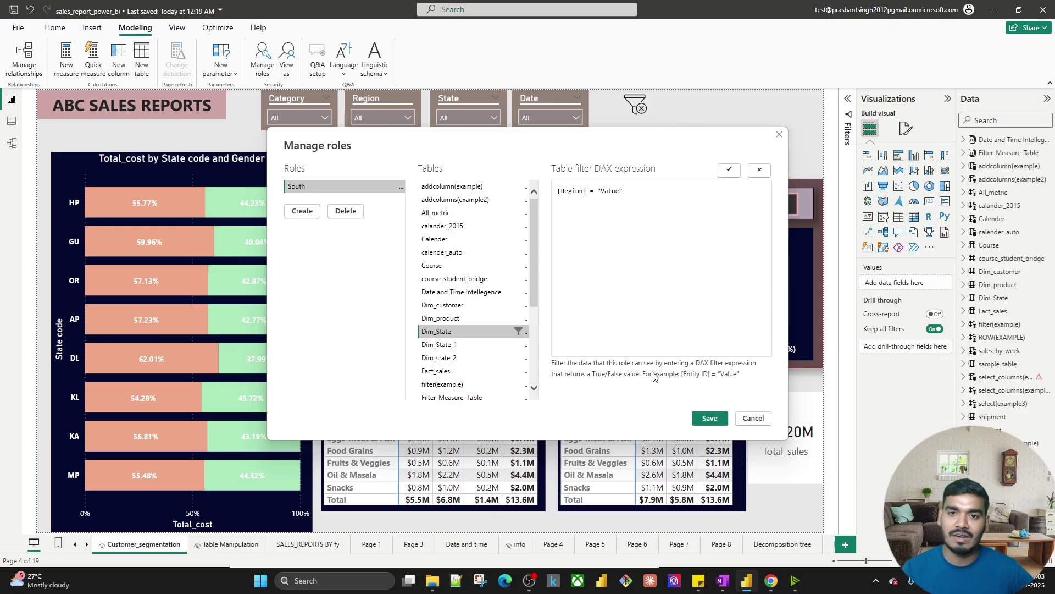
Set the South role's Dim_State filter to [Region] = "South", validate the expression and save the roles
{"action": "double_click", "coordinate": [610, 191]}
{"action": "key", "text": "BackSpace"}
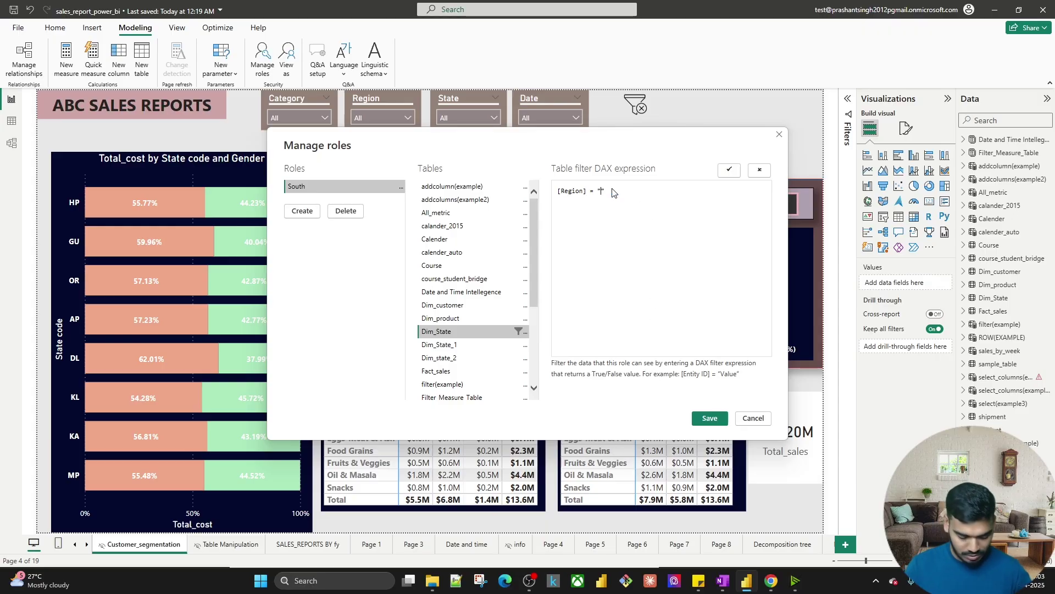
{"action": "type", "text": "South"}
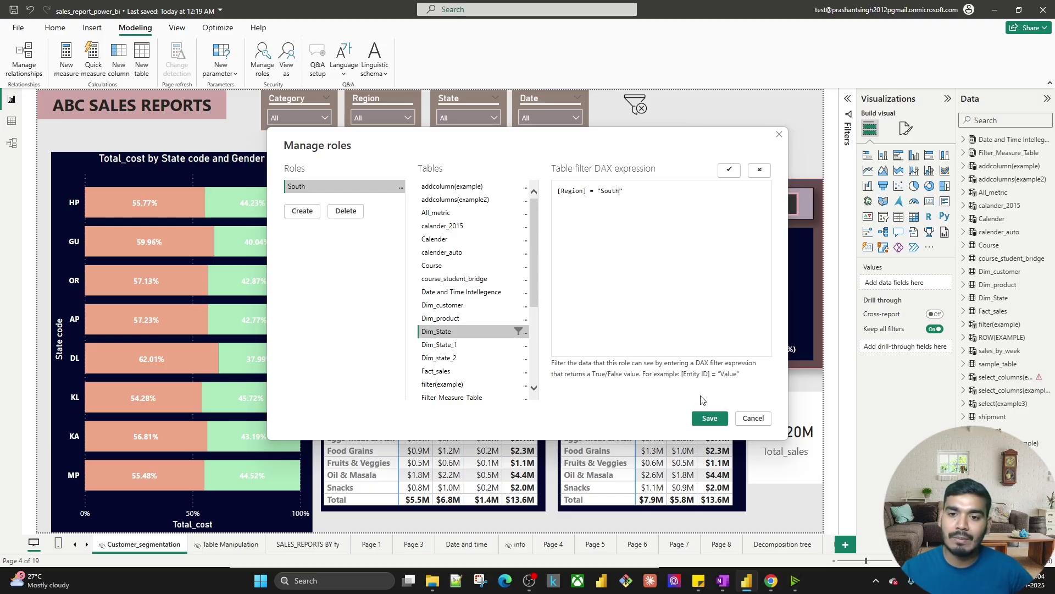
{"action": "left_click", "coordinate": [729, 171]}
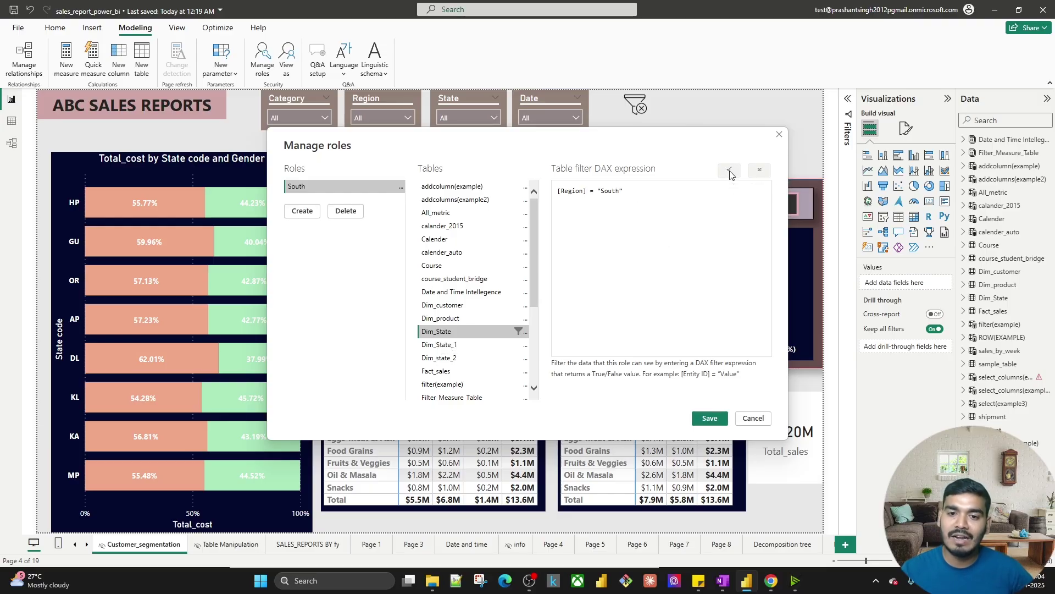
{"action": "left_click", "coordinate": [706, 423]}
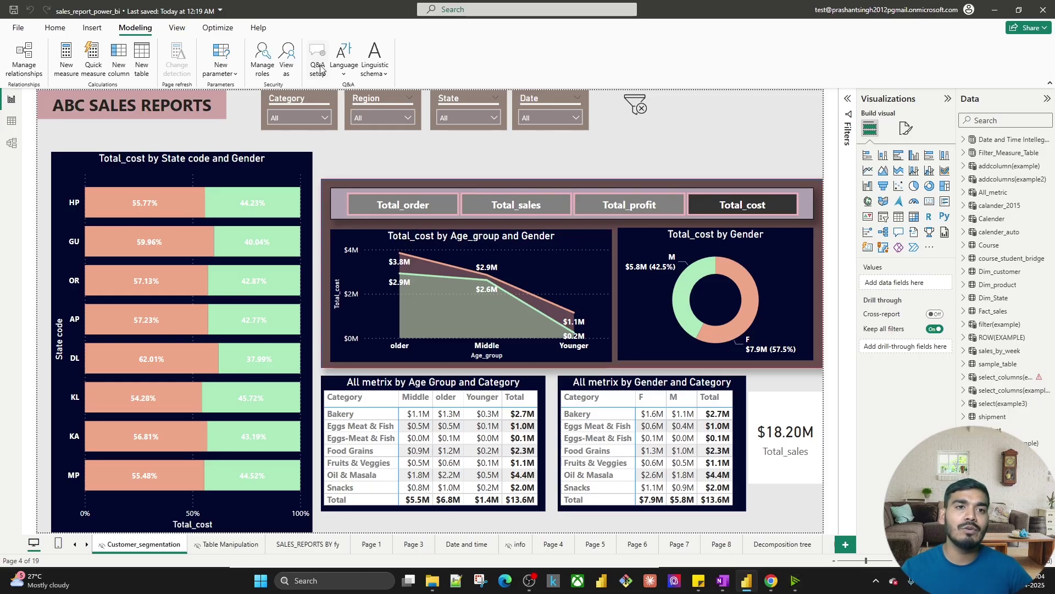
View the report as the South role and examine the filtered visuals
{"action": "left_click", "coordinate": [285, 59]}
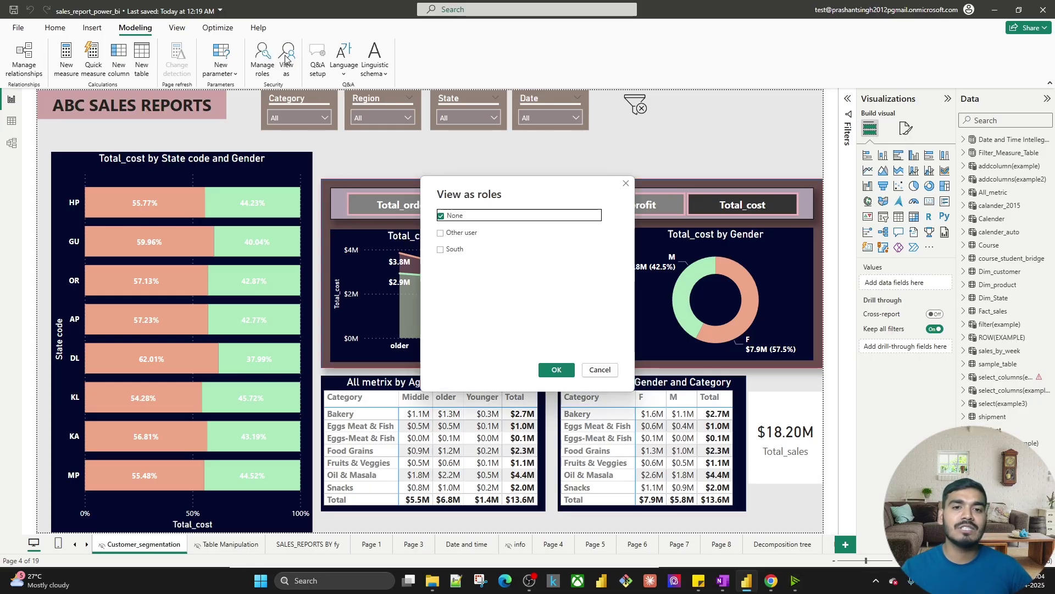
{"action": "left_click", "coordinate": [444, 250]}
{"action": "left_click", "coordinate": [556, 370]}
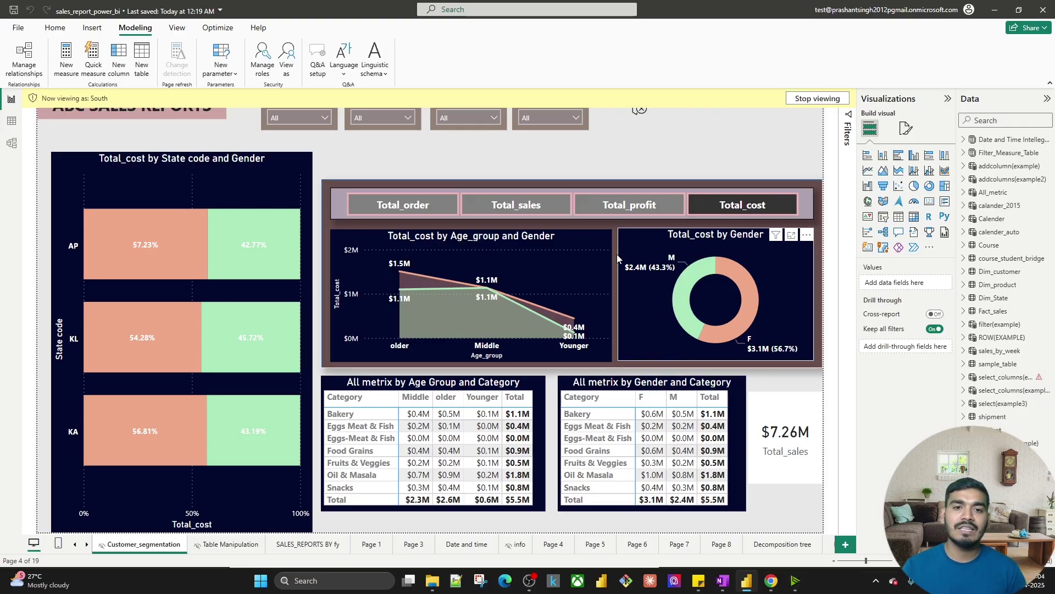
{"action": "mouse_move", "coordinate": [419, 315]}
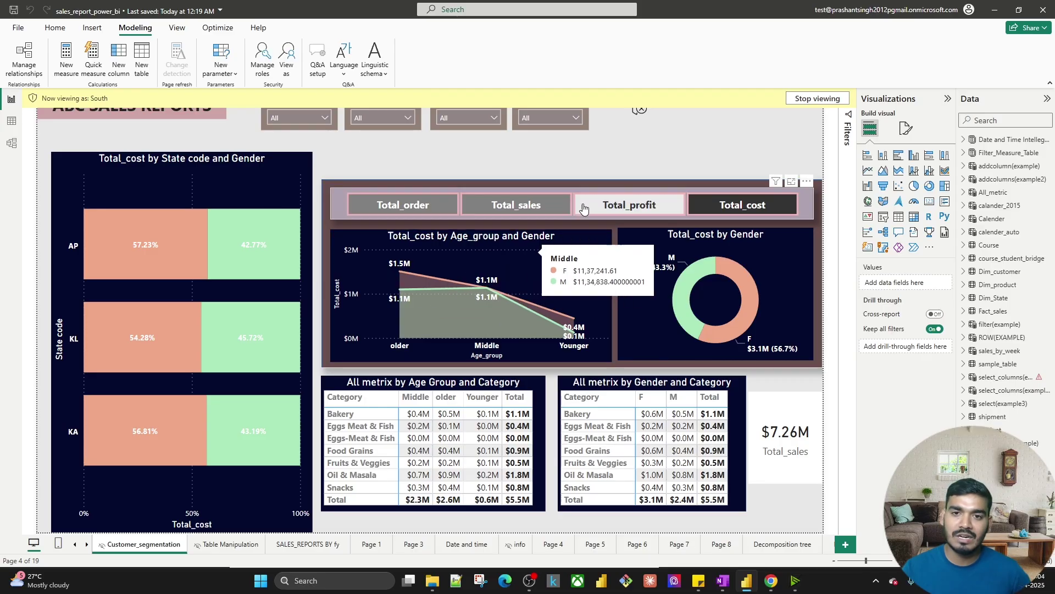
Check the Total_profit and Total_sales metrics under the South role, ending on Total_sales, and stop viewing as the role
{"action": "left_click", "coordinate": [588, 203]}
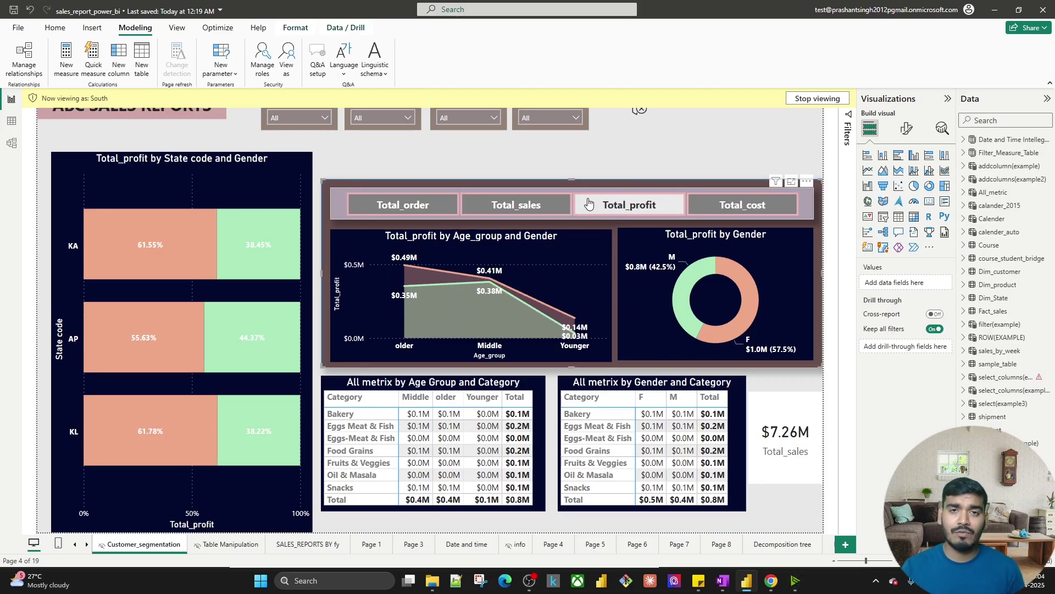
{"action": "left_click", "coordinate": [545, 204]}
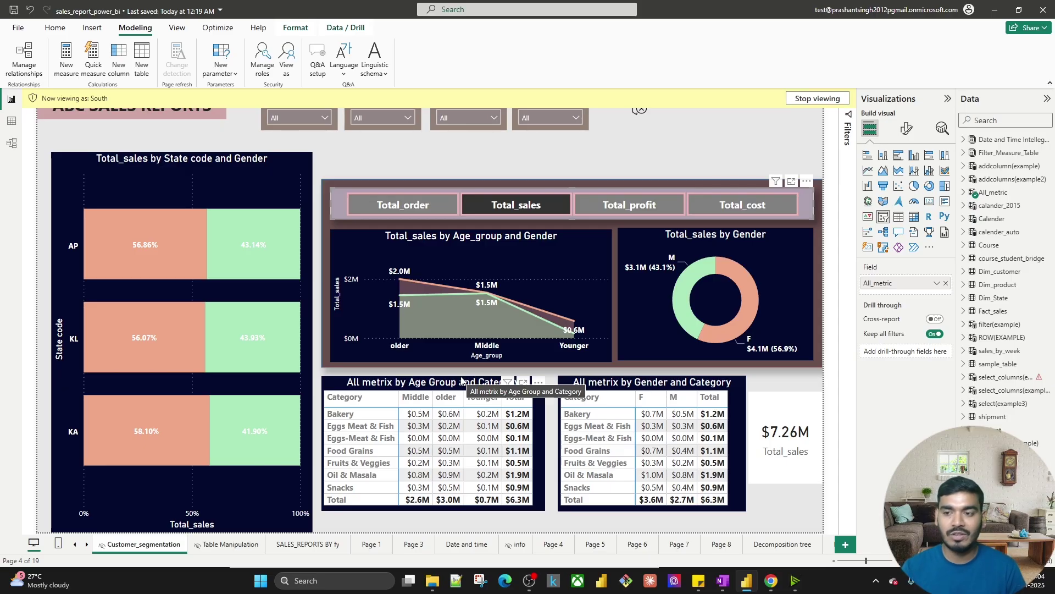
{"action": "left_click", "coordinate": [809, 98]}
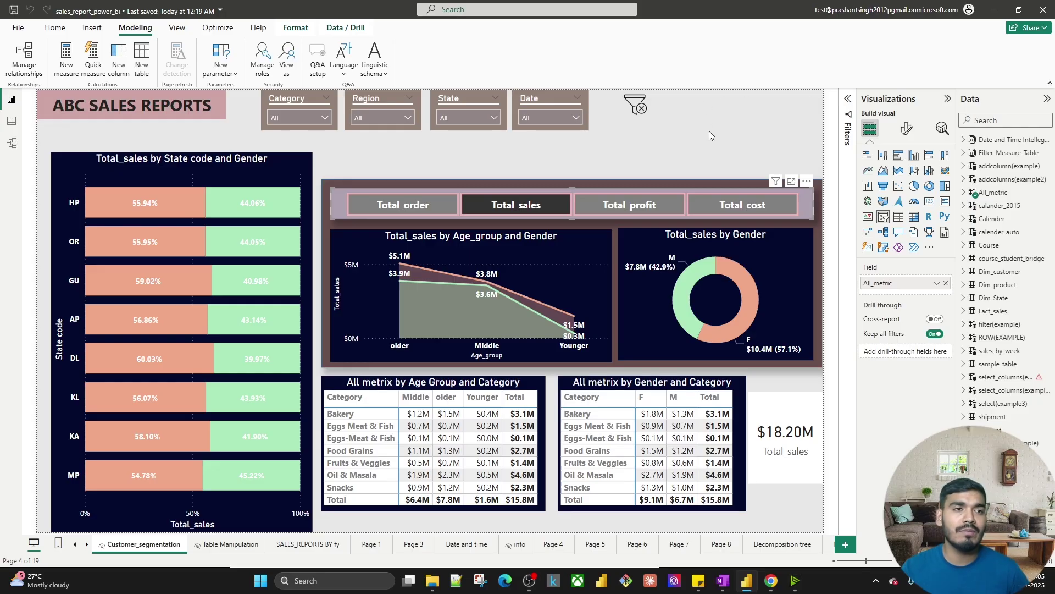
Save the report changes and publish the report to My workspace
{"action": "left_click", "coordinate": [55, 28]}
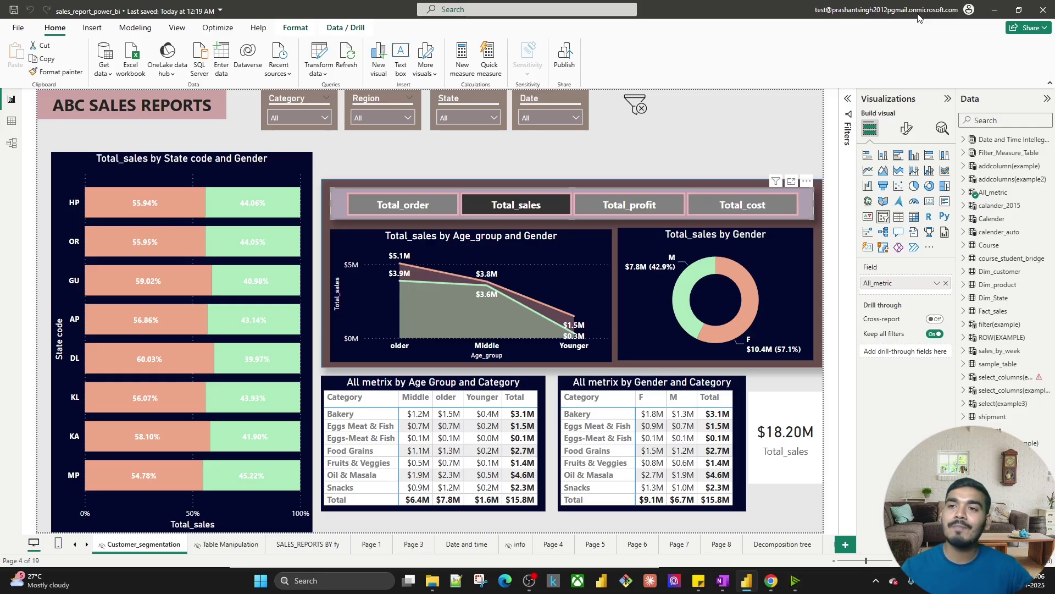
{"action": "left_click", "coordinate": [561, 57]}
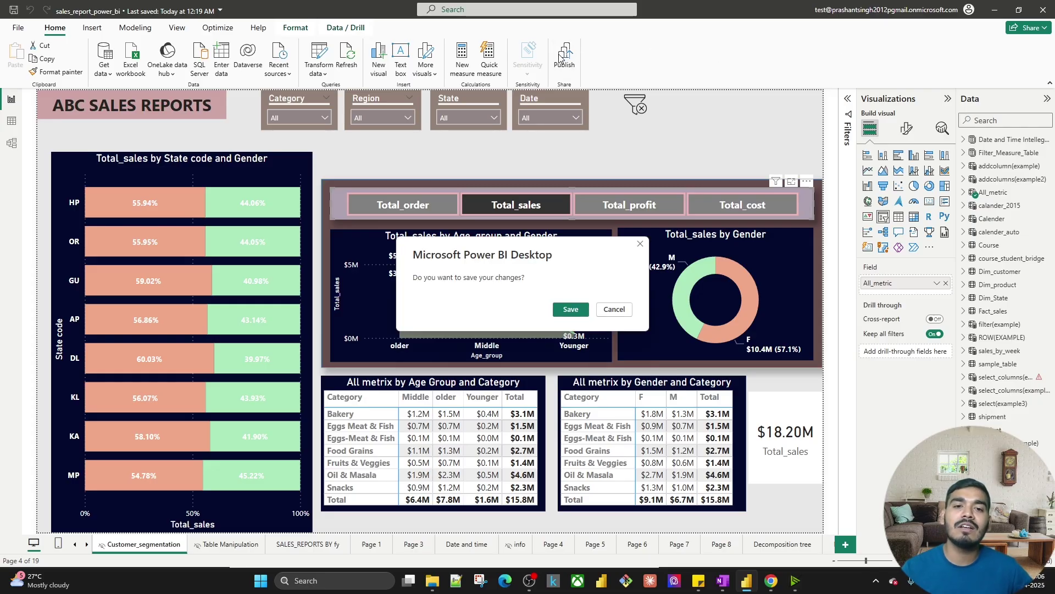
{"action": "left_click", "coordinate": [572, 310]}
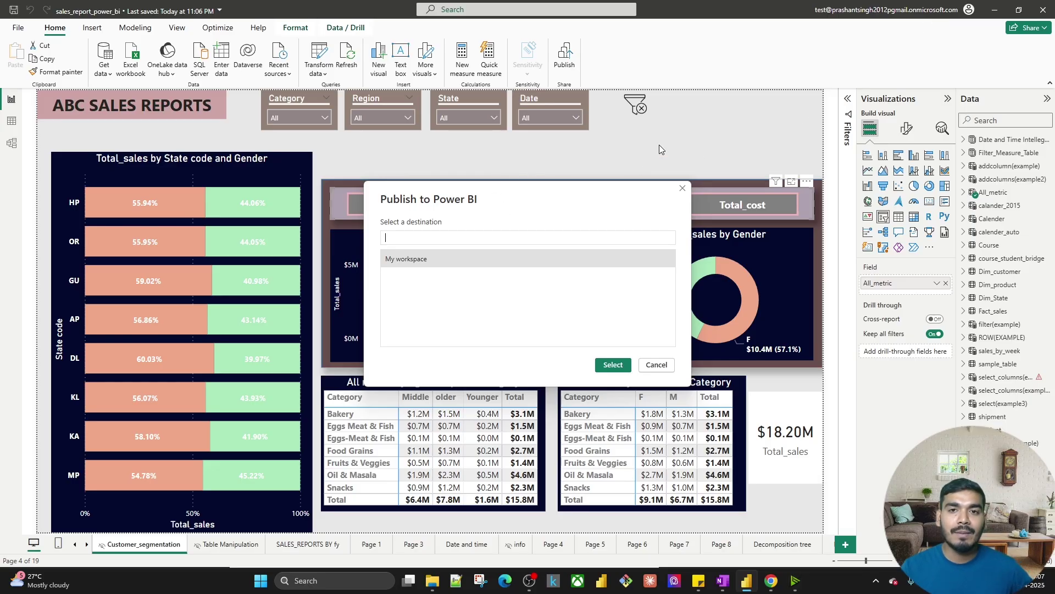
{"action": "left_click", "coordinate": [414, 264]}
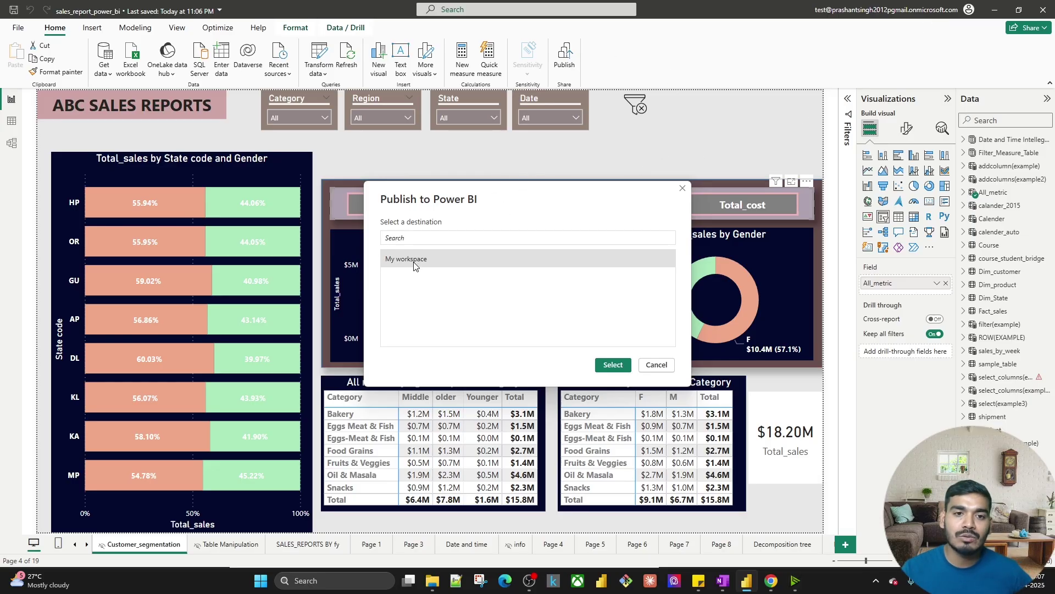
{"action": "left_click", "coordinate": [612, 365]}
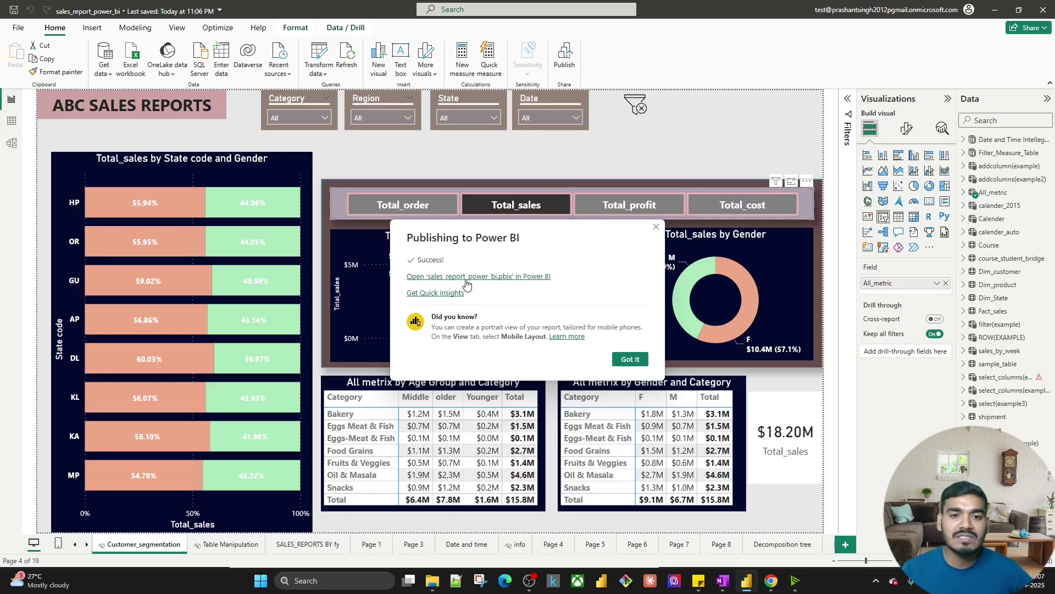
Open the published sales_report_power_bi report in the Power BI service in the browser and select its web address
{"action": "left_click", "coordinate": [504, 279]}
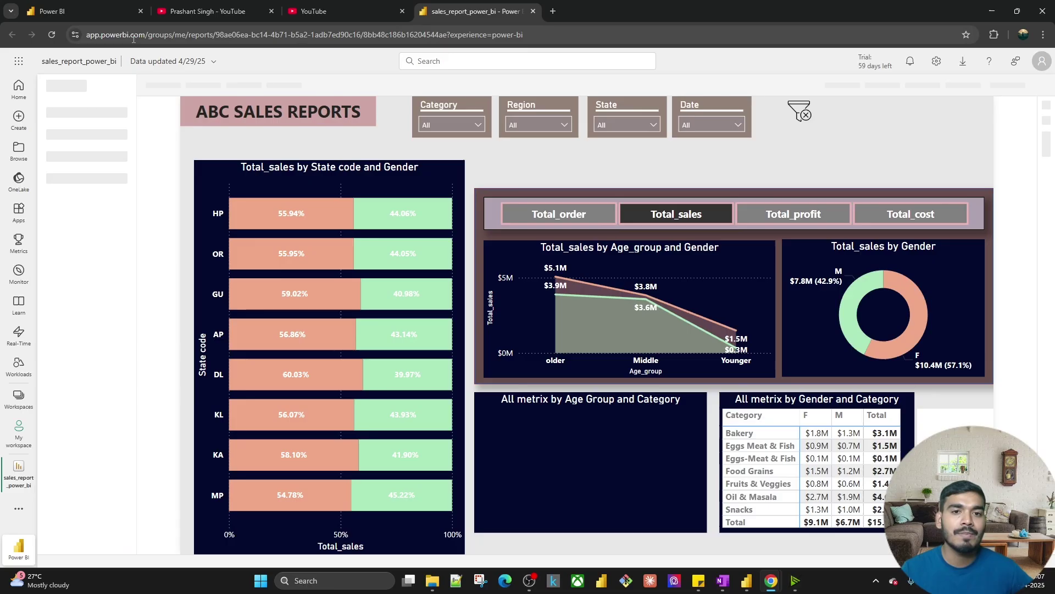
{"action": "mouse_move", "coordinate": [444, 325]}
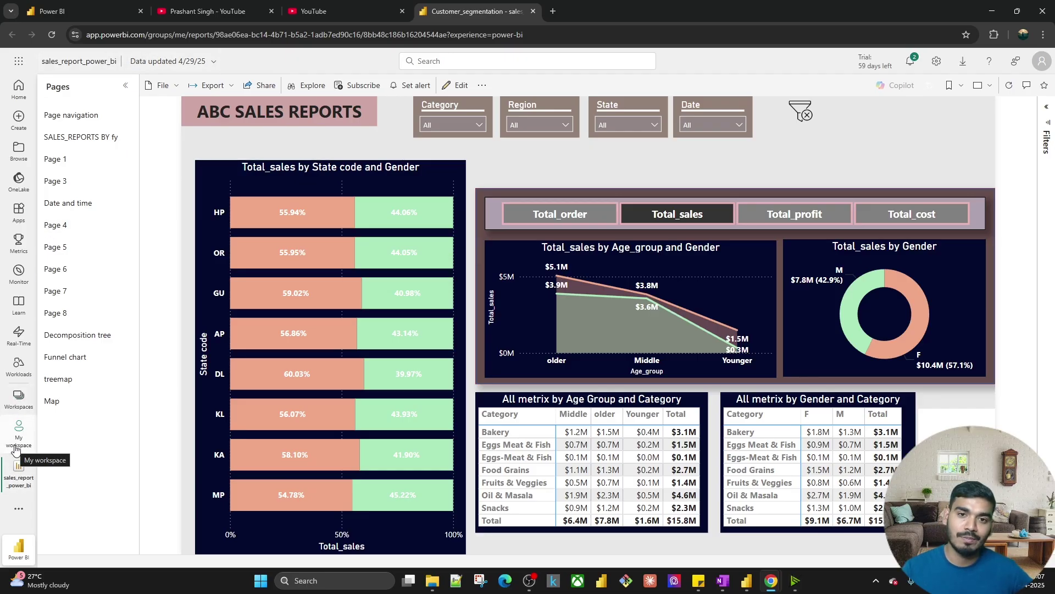
{"action": "mouse_move", "coordinate": [392, 365]}
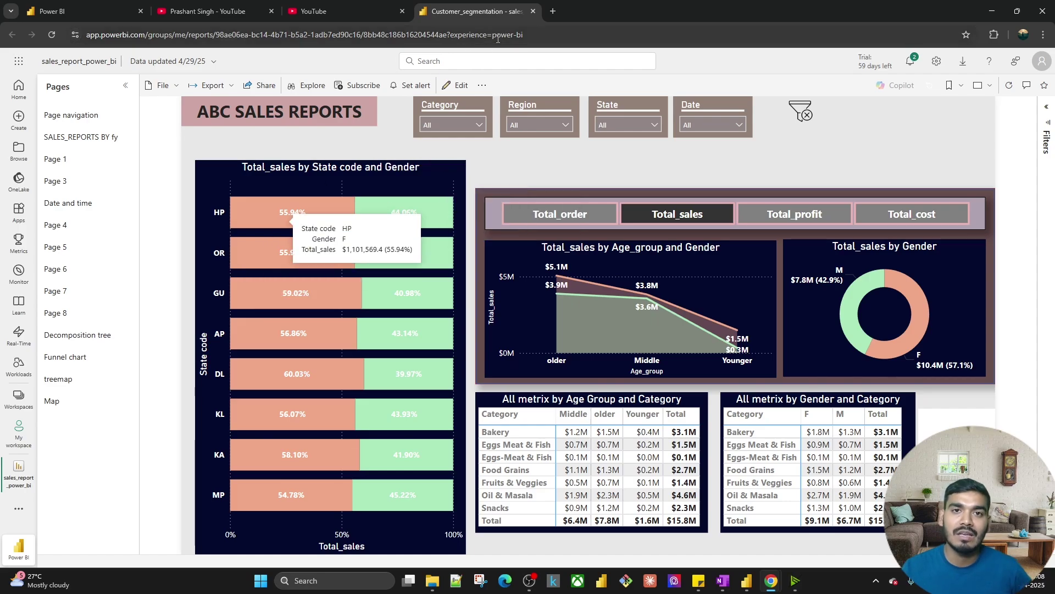
{"action": "left_click_drag", "start_coordinate": [525, 35], "coordinate": [84, 37]}
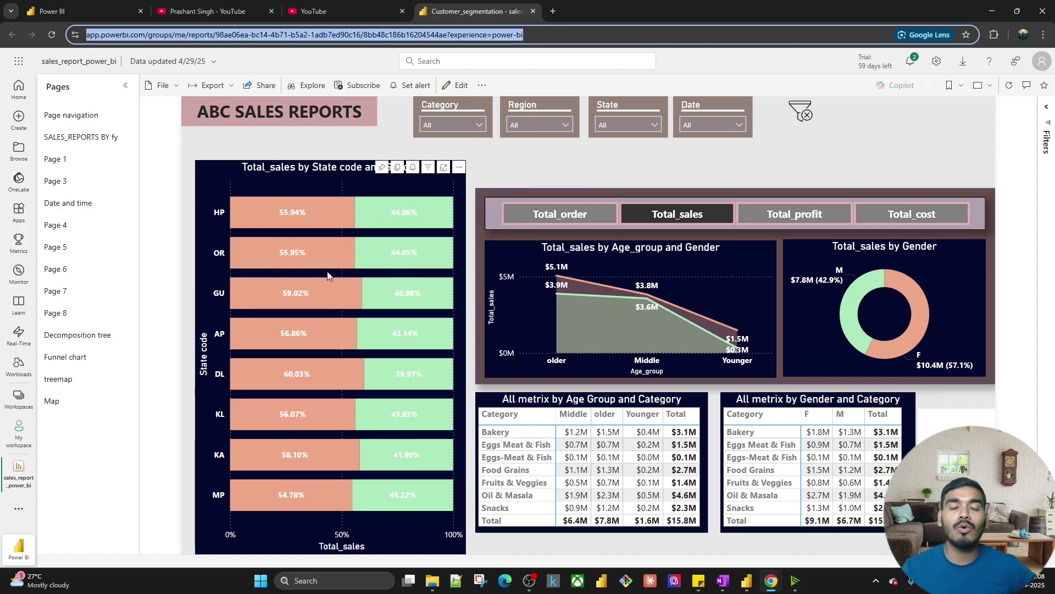
{"action": "mouse_move", "coordinate": [406, 245]}
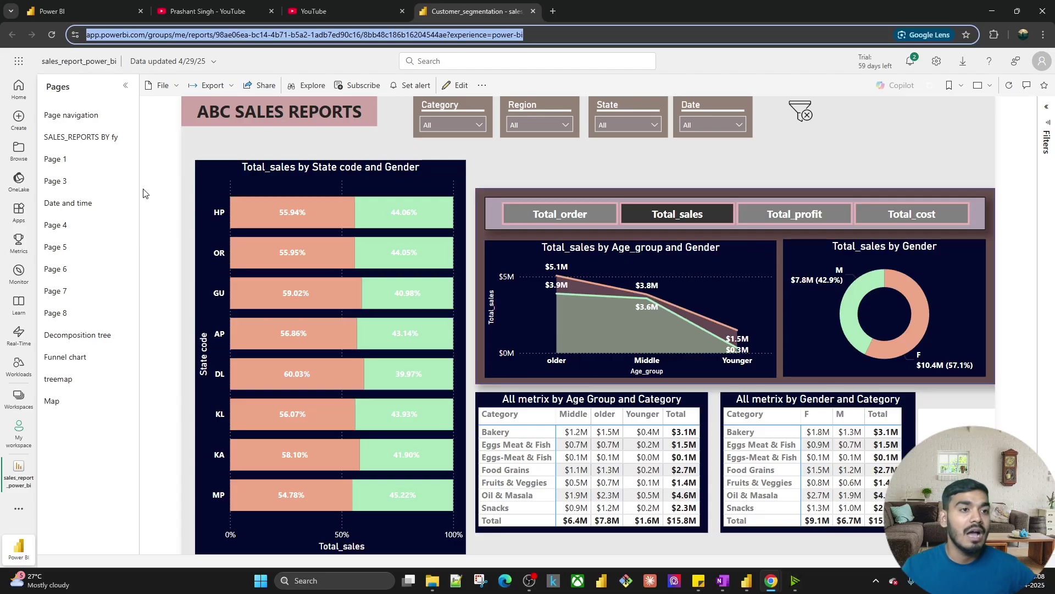
Look through Page 3, Page 1 and Page navigation of the published report, returning to the Customer_segmentation page
{"action": "left_click", "coordinate": [58, 183]}
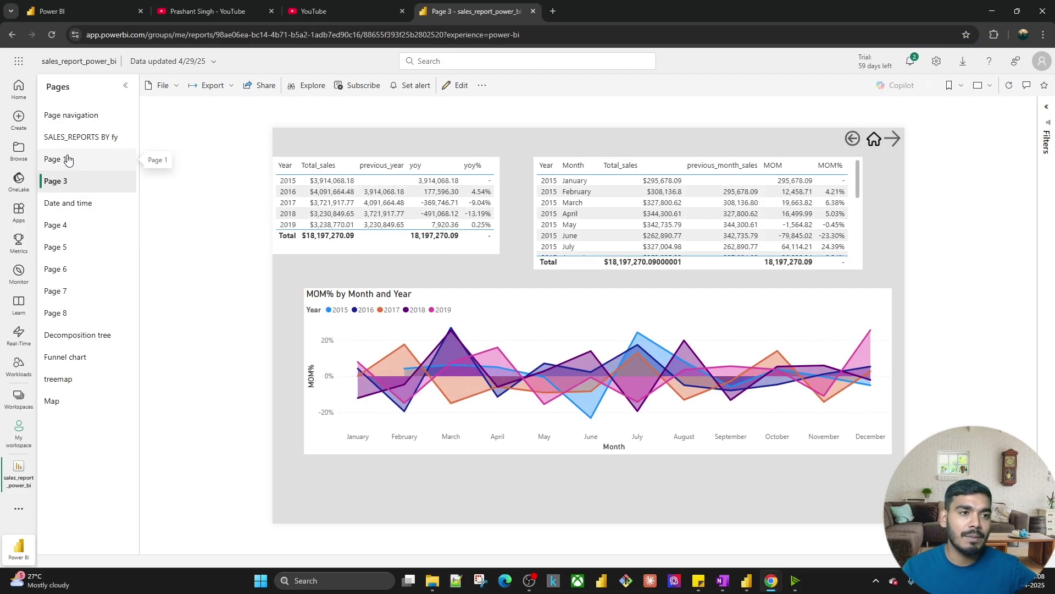
{"action": "left_click", "coordinate": [66, 159]}
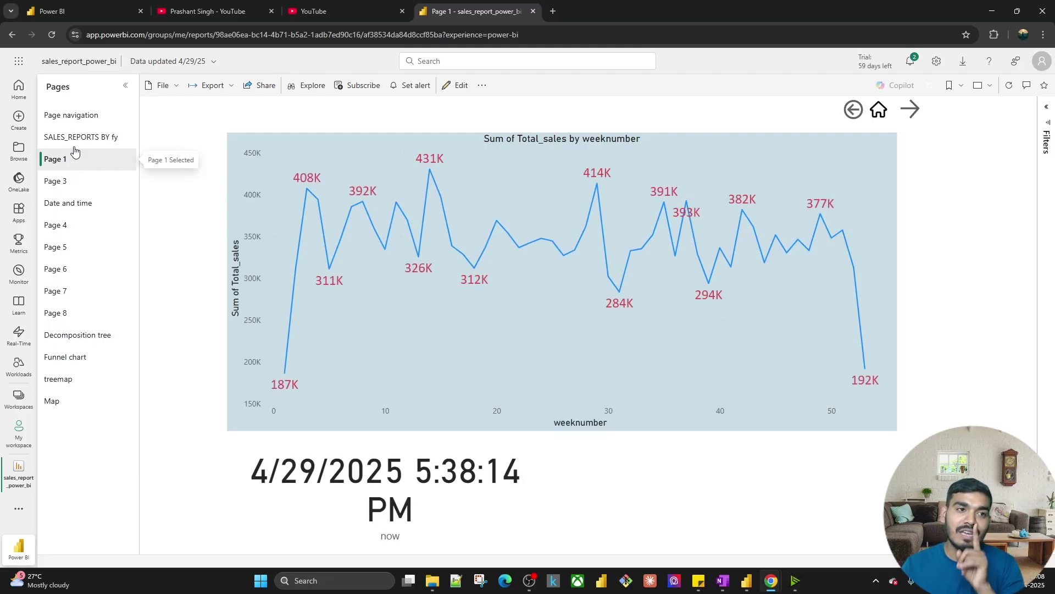
{"action": "left_click", "coordinate": [49, 116]}
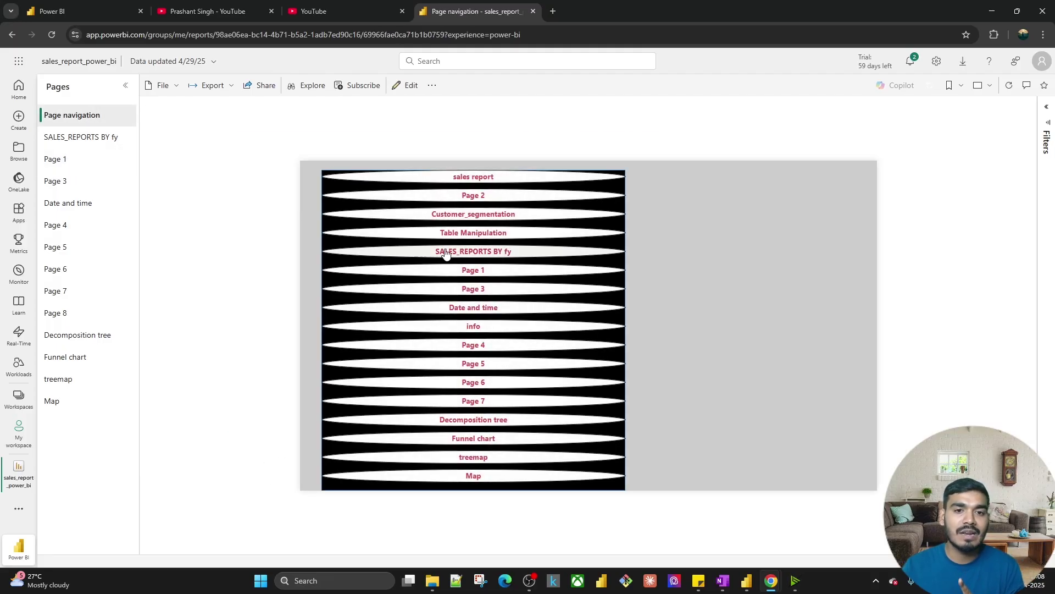
{"action": "left_click", "coordinate": [473, 216]}
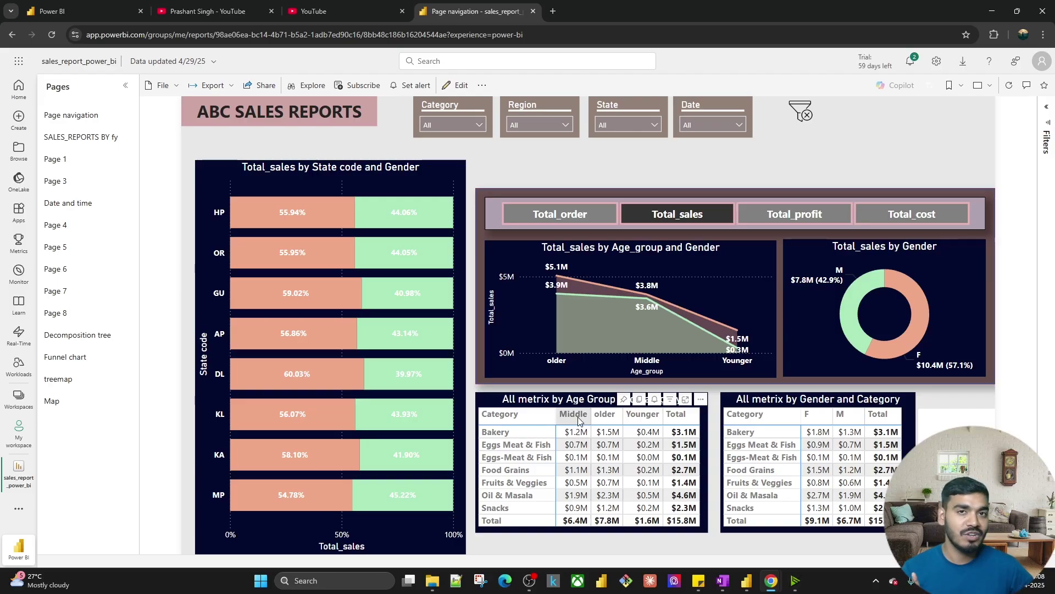
Open the row-level security settings of the sales_report_power_bi semantic model in My workspace
{"action": "left_click", "coordinate": [18, 431]}
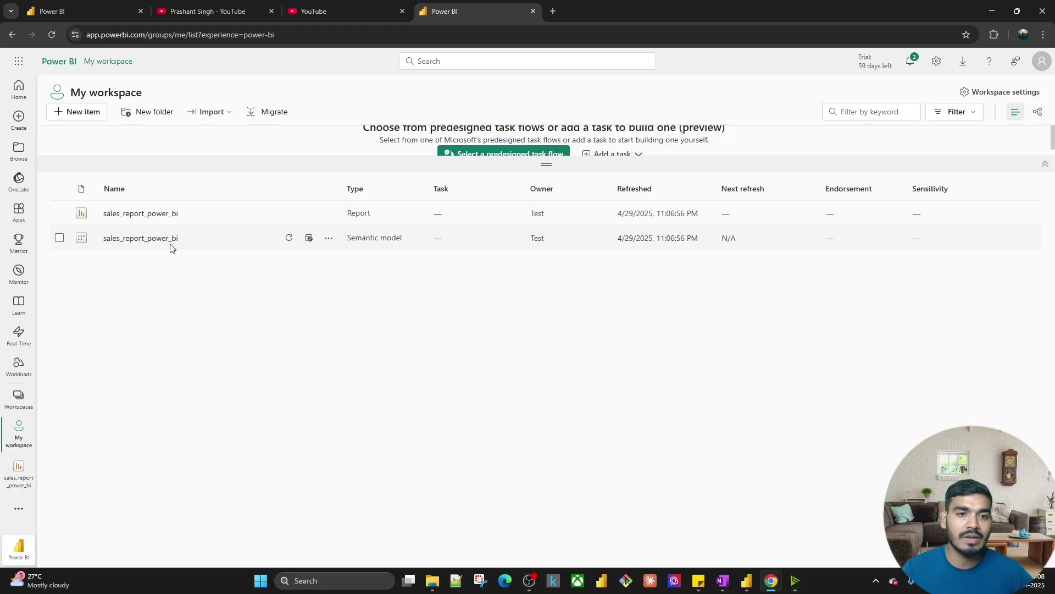
{"action": "left_click", "coordinate": [328, 241]}
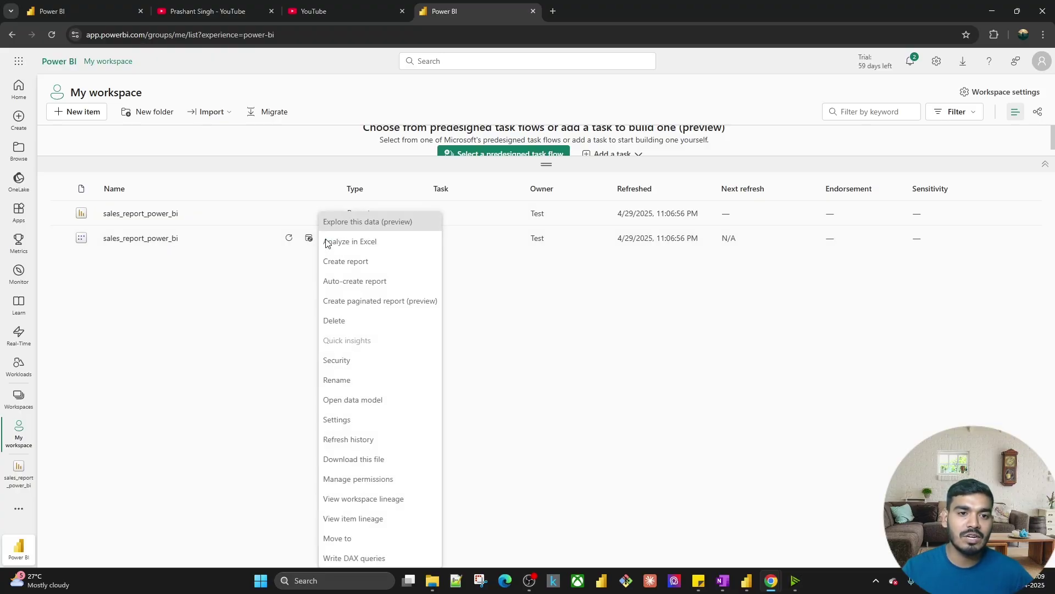
{"action": "left_click", "coordinate": [335, 362]}
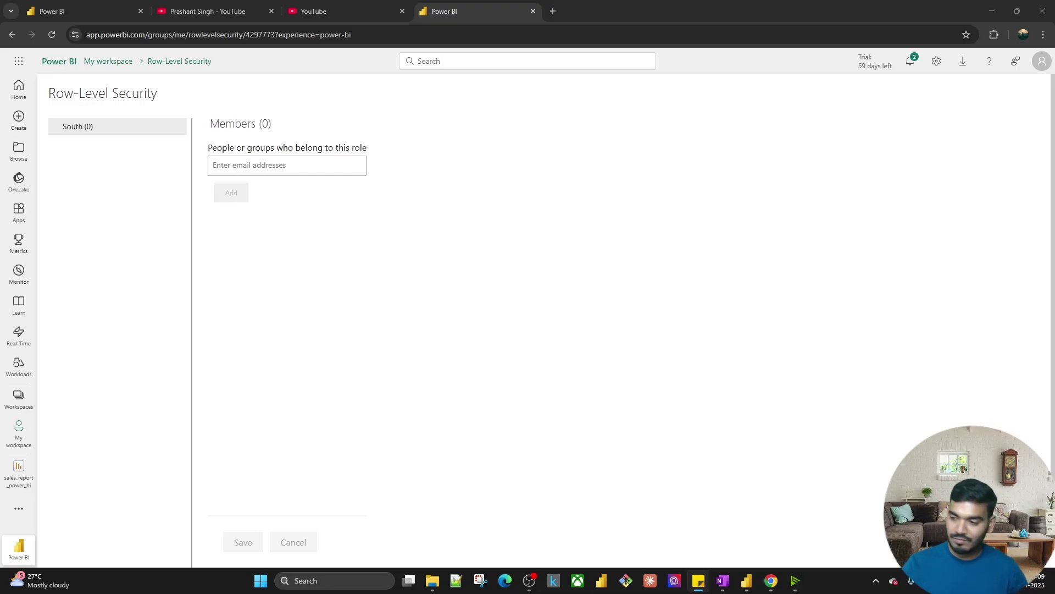
Add the South account as a member of the South role and save the role membership
{"action": "left_click", "coordinate": [246, 165]}
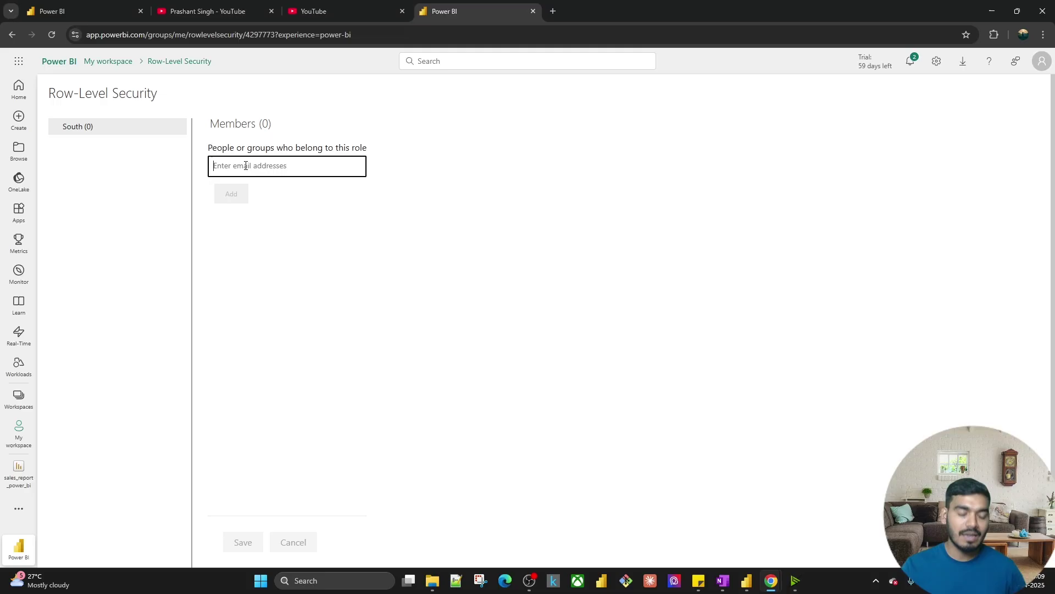
{"action": "type", "text": "South"}
{"action": "key", "text": "Return"}
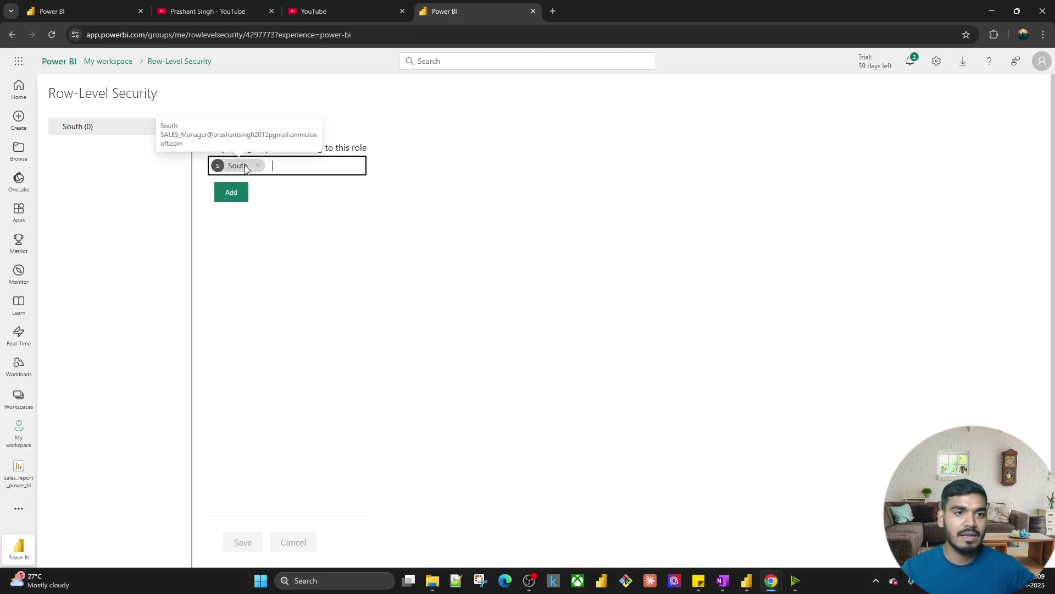
{"action": "mouse_move", "coordinate": [242, 173]}
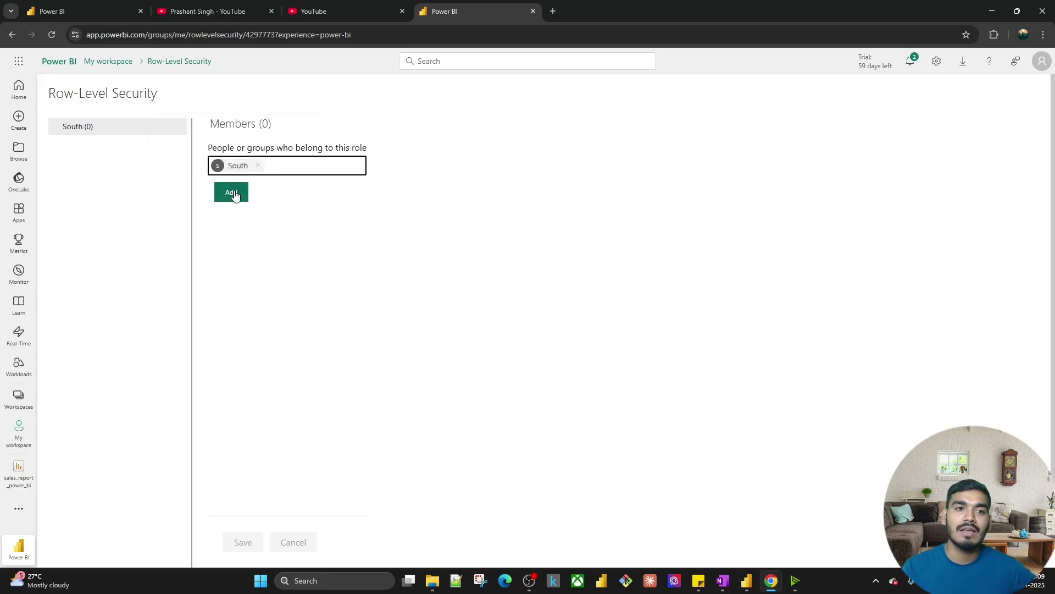
{"action": "left_click", "coordinate": [234, 193]}
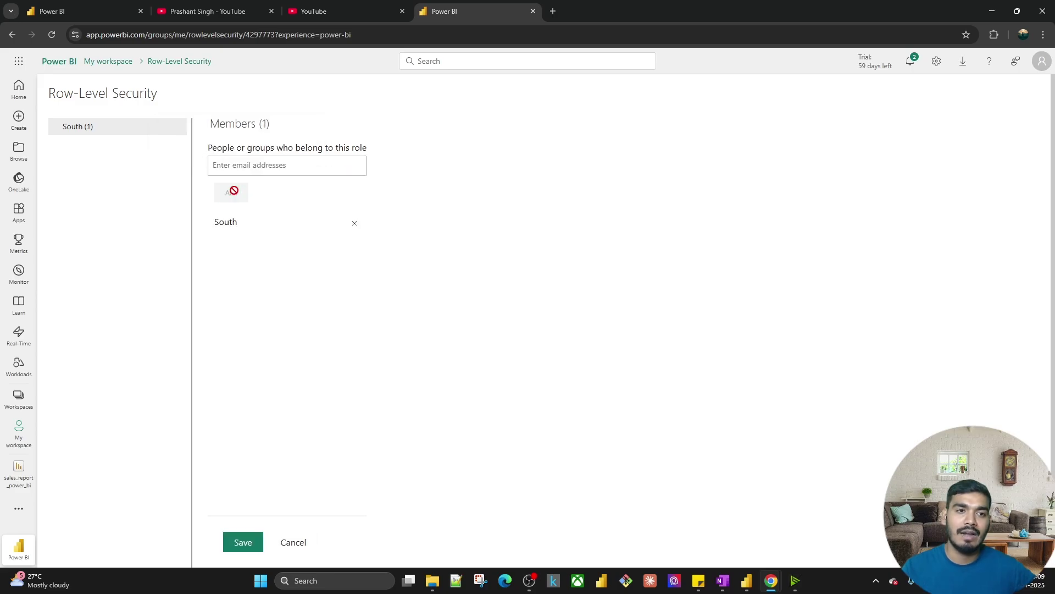
{"action": "left_click", "coordinate": [258, 542]}
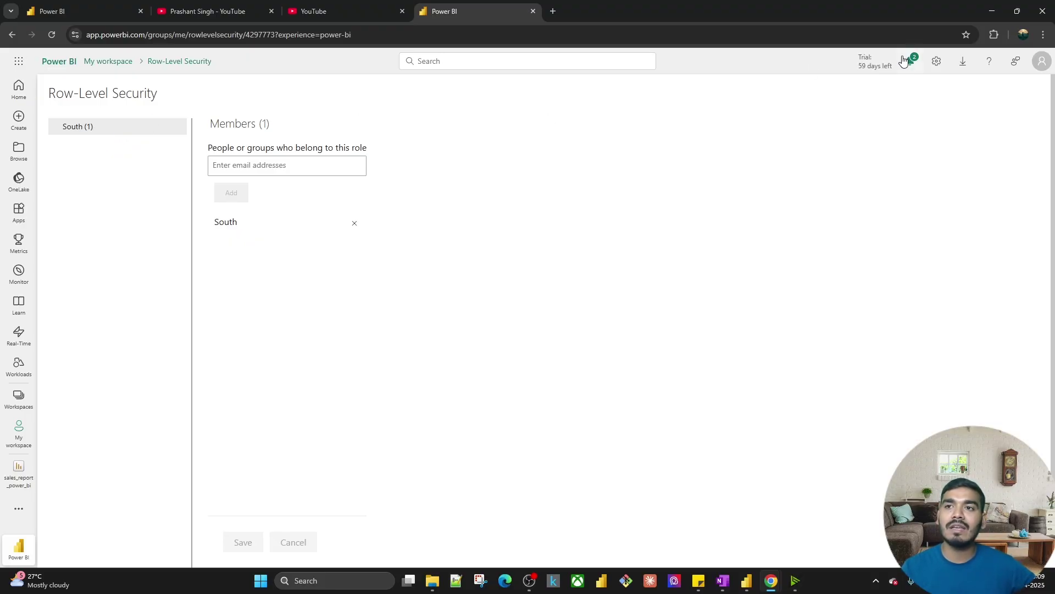
Return to My workspace and open the details page of the sales_report_power_bi semantic model
{"action": "key", "text": "alt+Left"}
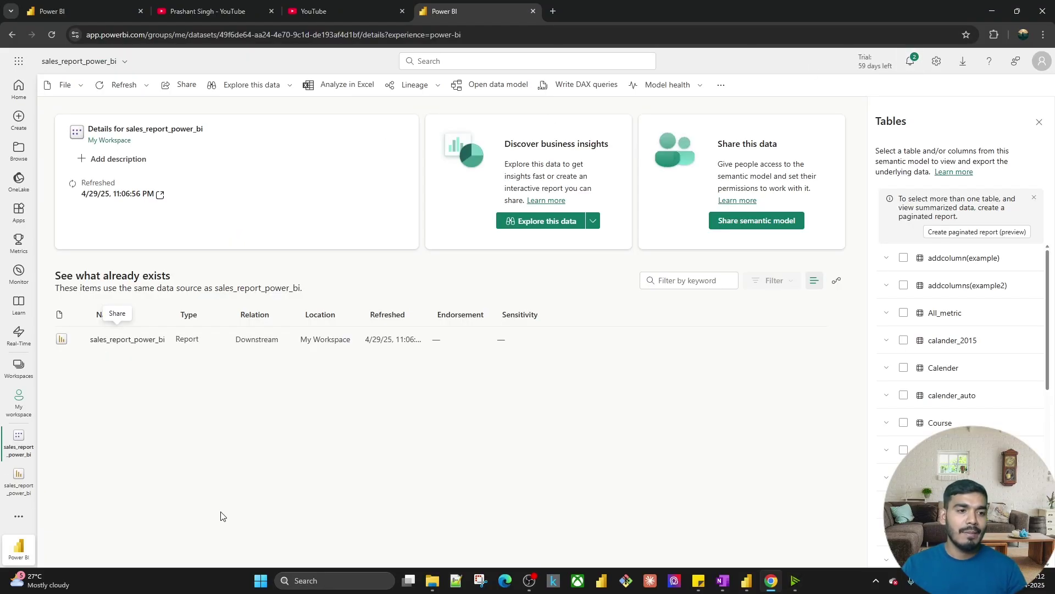
{"action": "left_click", "coordinate": [20, 372]}
{"action": "left_click", "coordinate": [90, 156]}
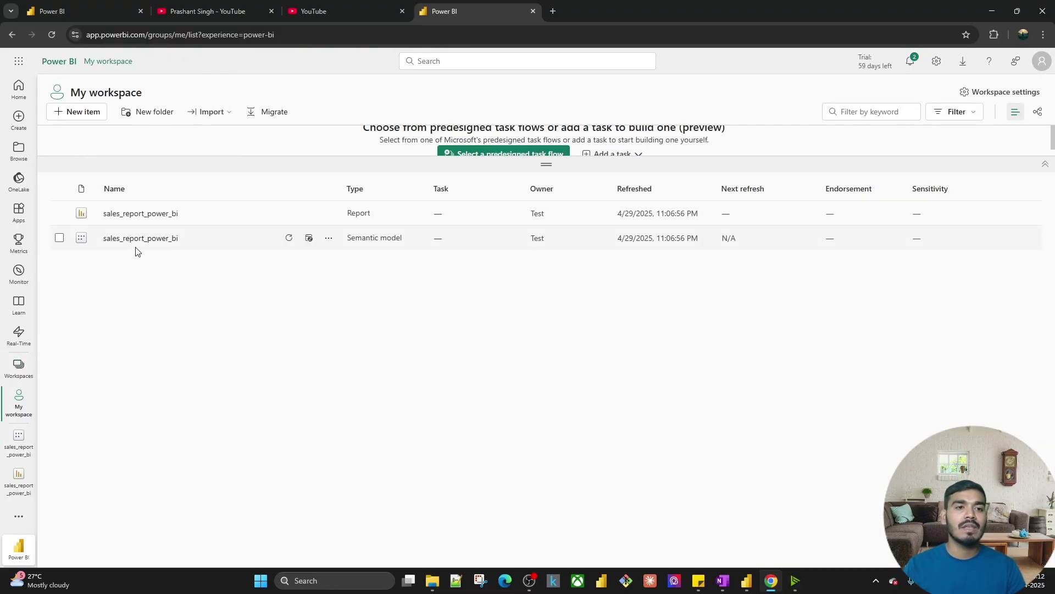
{"action": "left_click", "coordinate": [142, 240]}
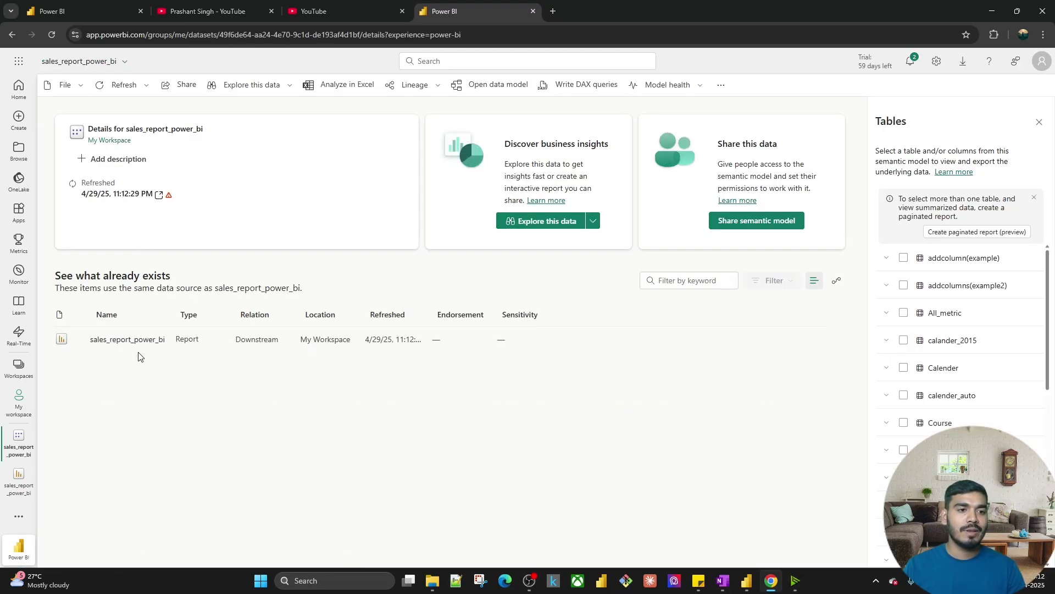
Open the sales_report_power_bi report and send its share link to the South account, closing the sharing dialog
{"action": "left_click", "coordinate": [97, 339]}
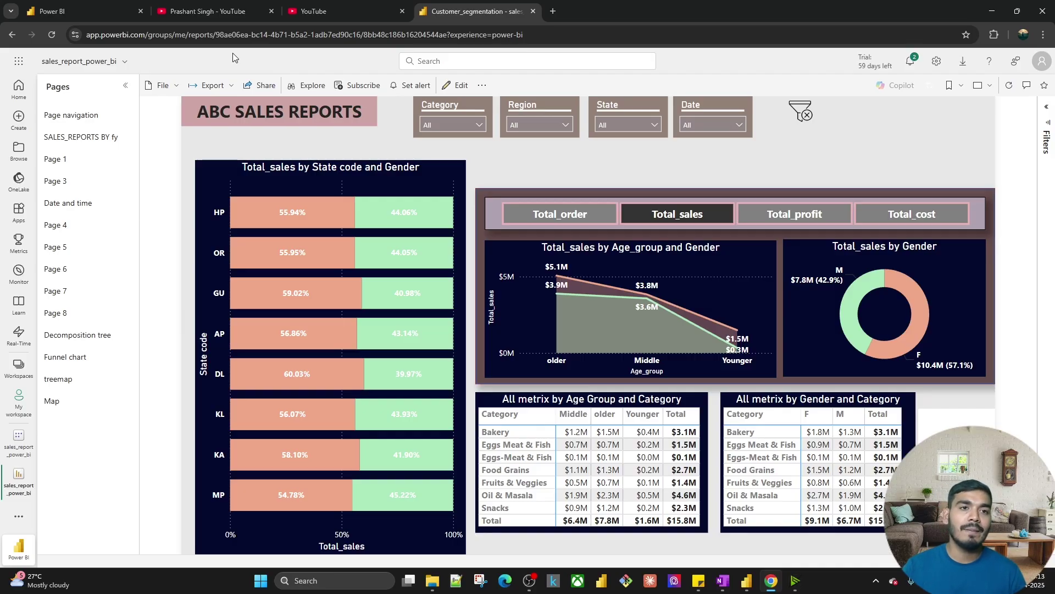
{"action": "left_click", "coordinate": [261, 85]}
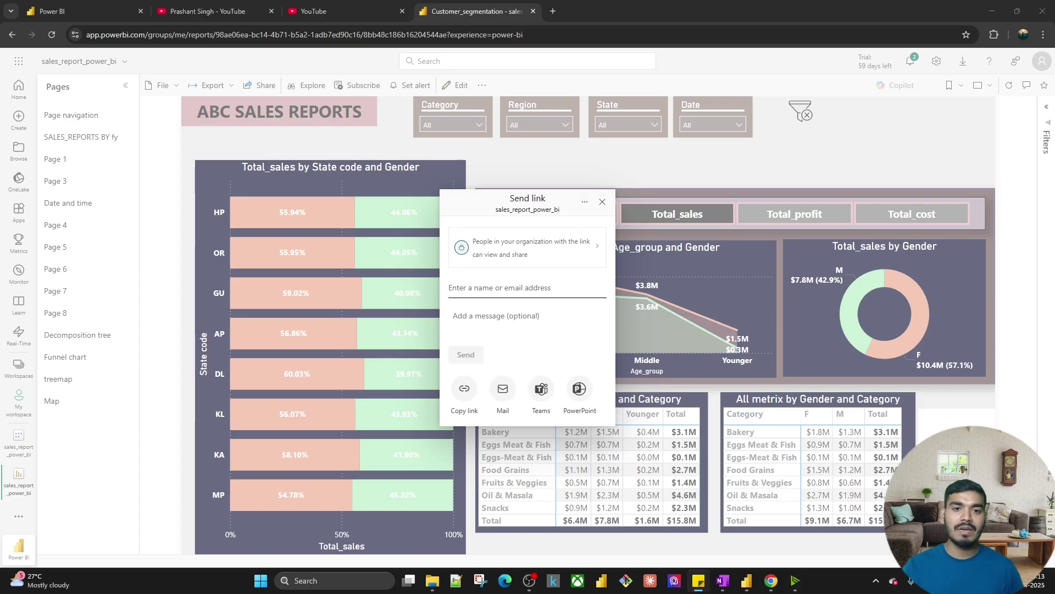
{"action": "left_click", "coordinate": [562, 287]}
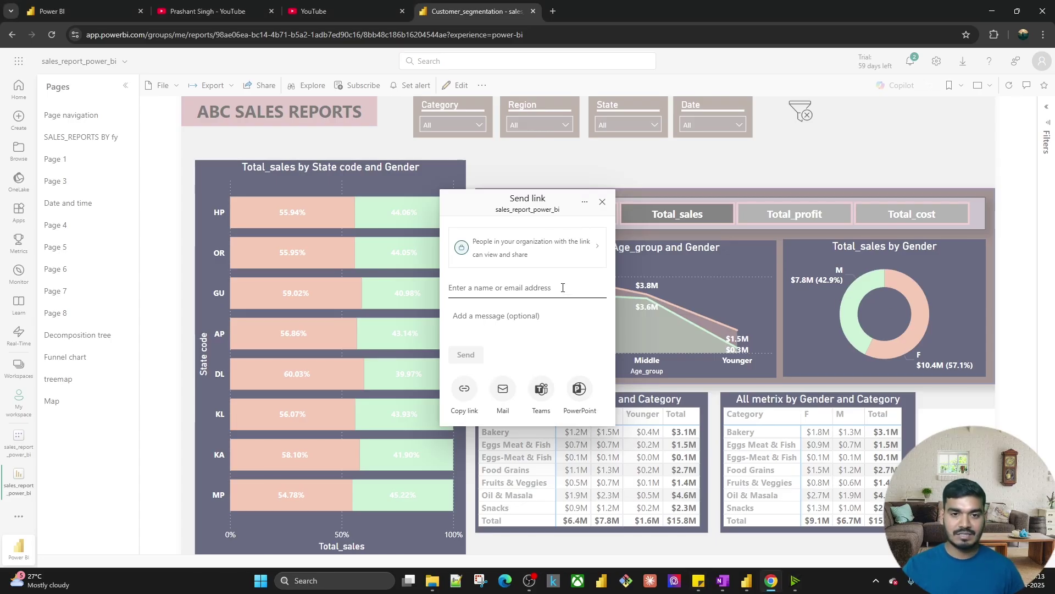
{"action": "type", "text": "South"}
{"action": "left_click", "coordinate": [465, 356]}
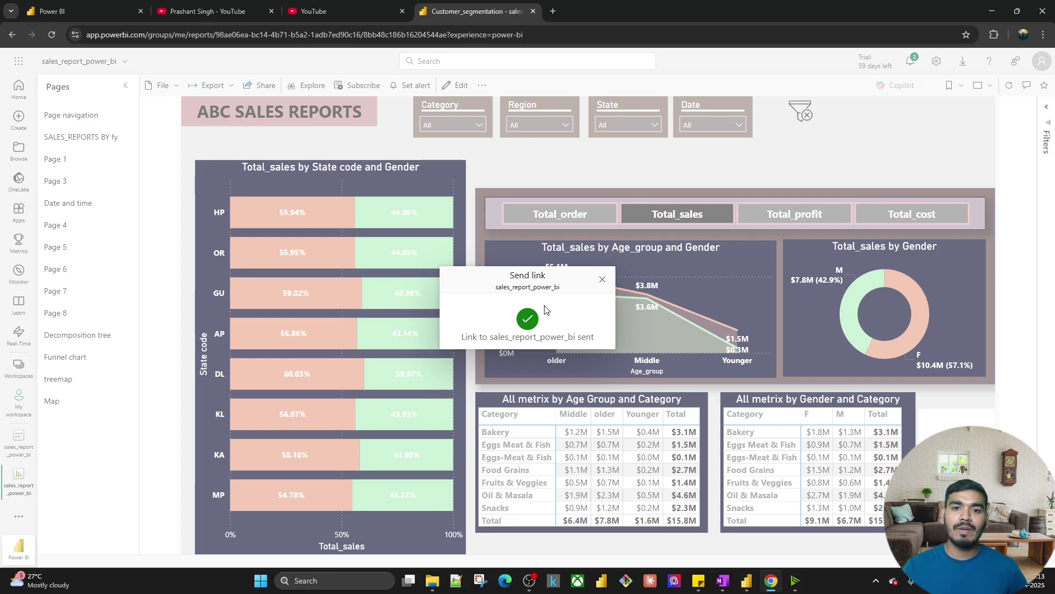
{"action": "left_click", "coordinate": [605, 280]}
Copy the web address of the shared report and load it in a new Incognito window
{"action": "left_click_drag", "start_coordinate": [528, 36], "coordinate": [174, 30]}
{"action": "left_click_drag", "start_coordinate": [554, 35], "coordinate": [84, 36]}
{"action": "key", "text": "ctrl+c"}
{"action": "left_click", "coordinate": [1044, 35]}
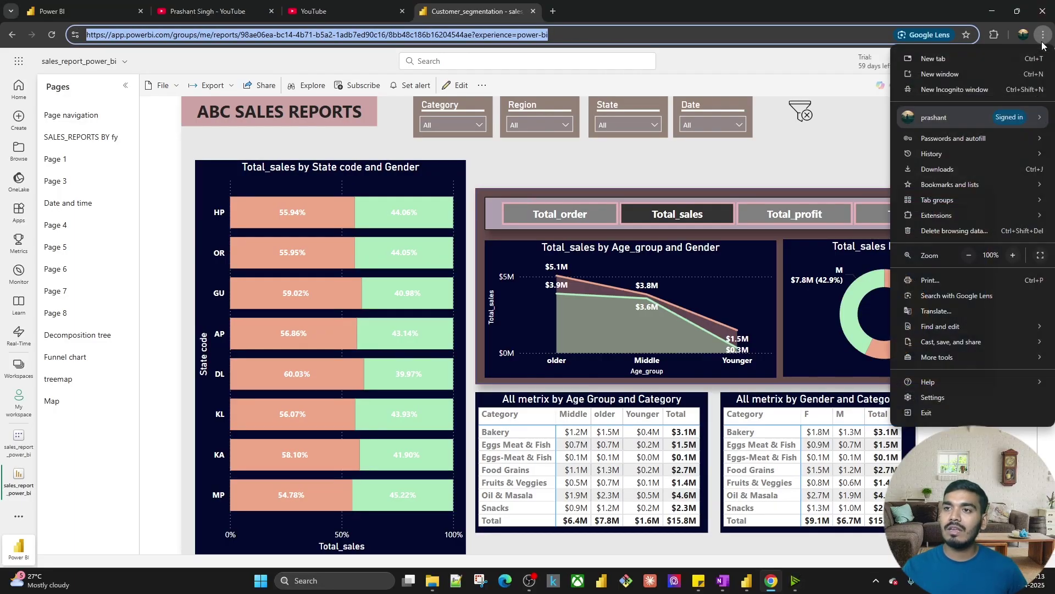
{"action": "left_click", "coordinate": [941, 91]}
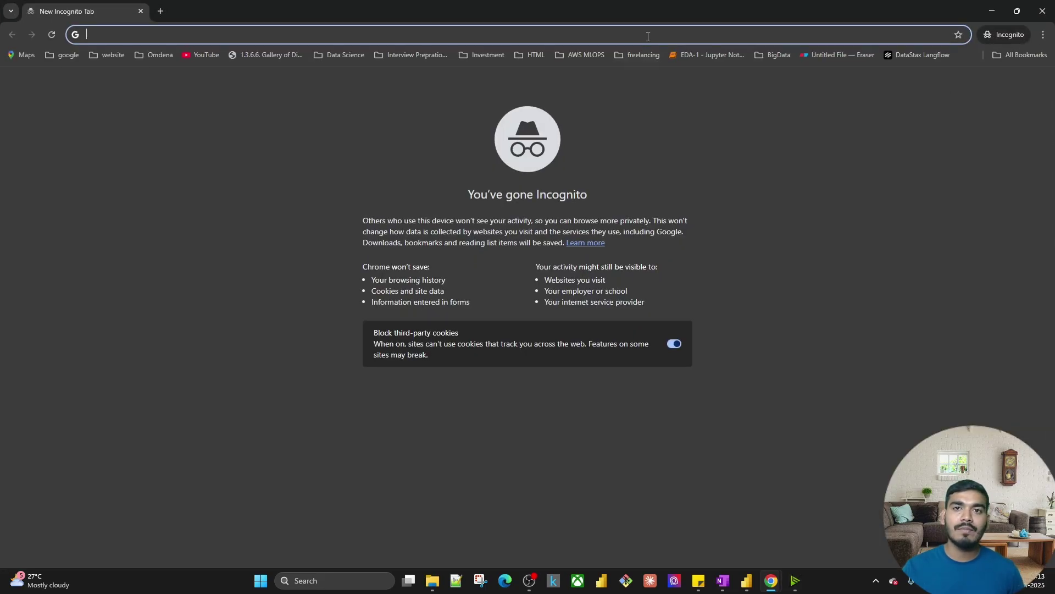
{"action": "key", "text": "ctrl+v"}
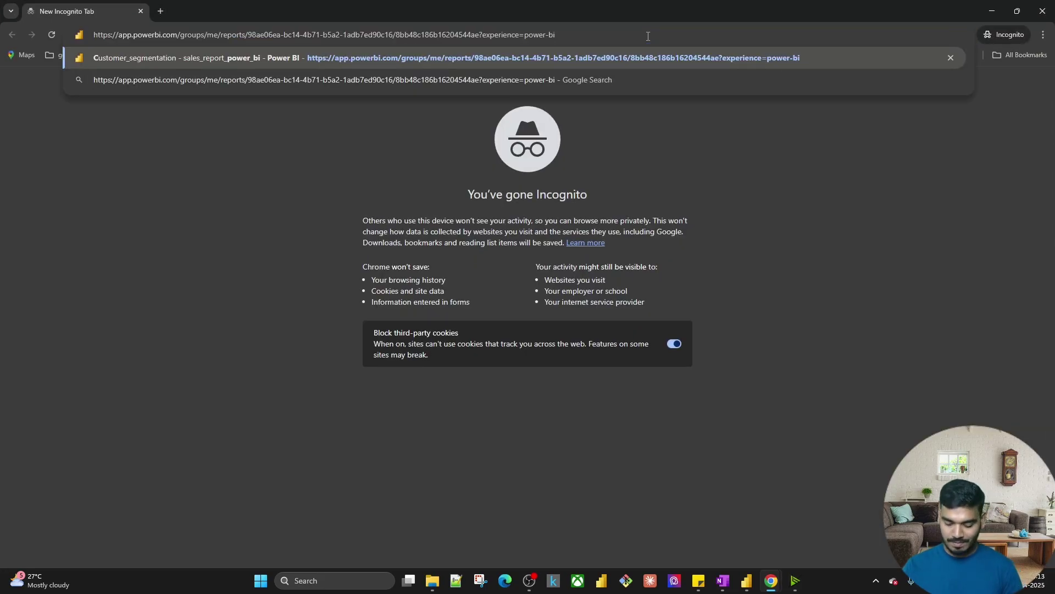
{"action": "key", "text": "Return"}
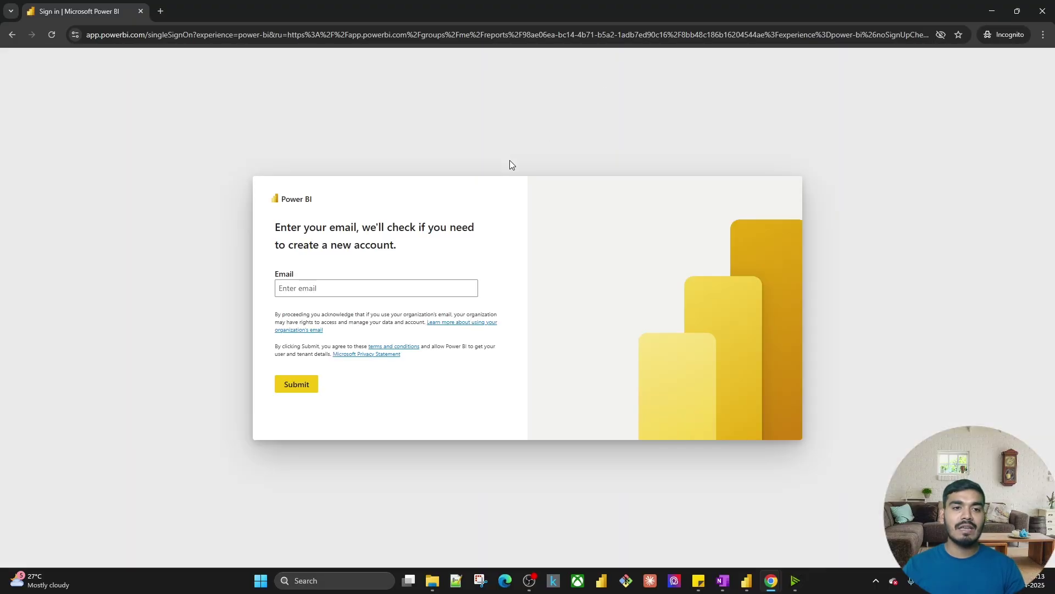
Enter the South account's e-mail on the Power BI sign-in page and submit it
{"action": "left_click", "coordinate": [332, 288]}
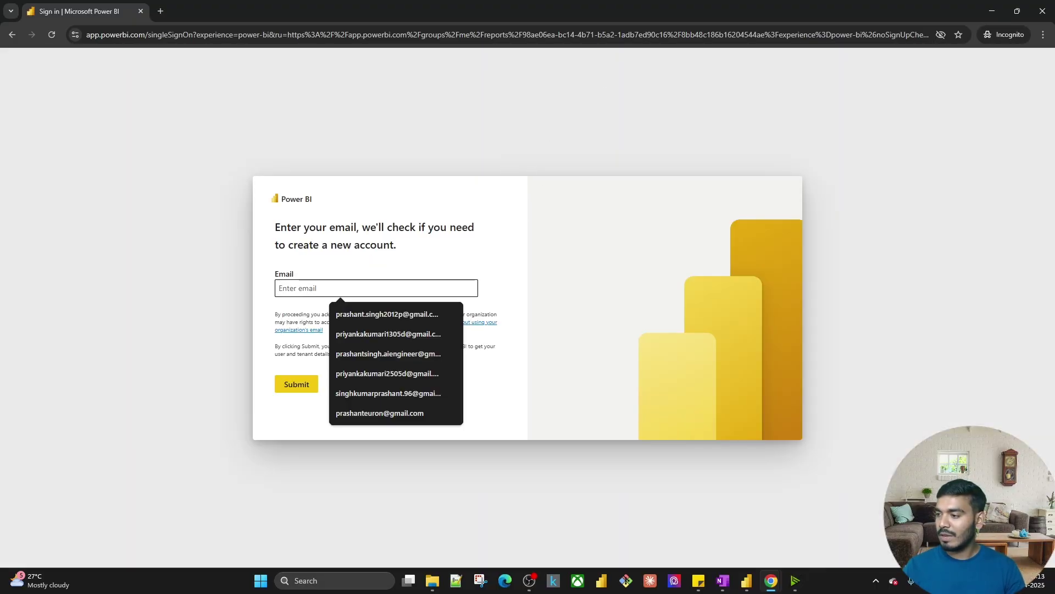
{"action": "key", "text": "alt+Tab"}
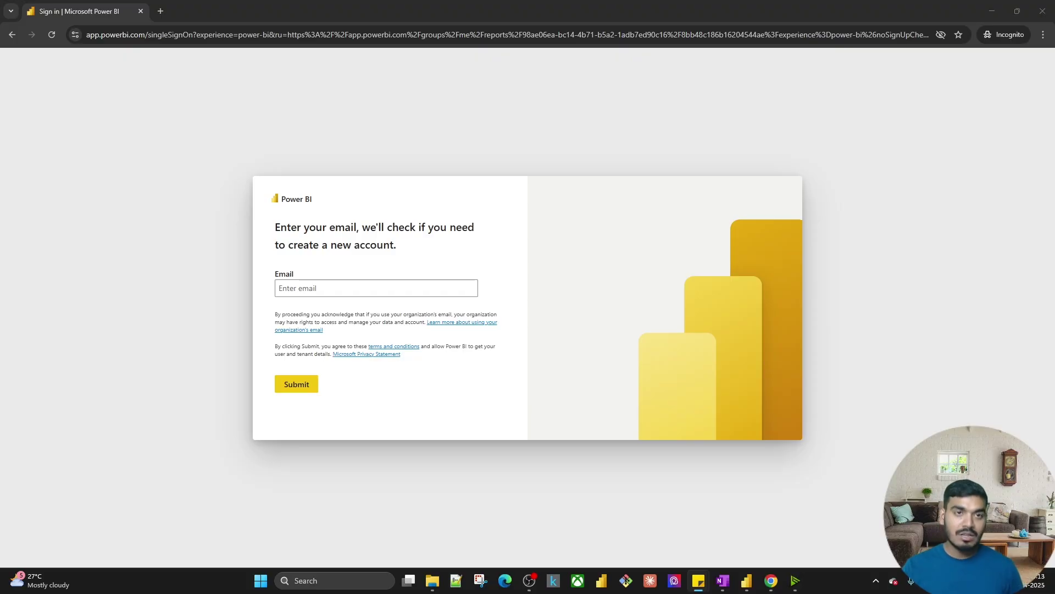
{"action": "left_click", "coordinate": [432, 290]}
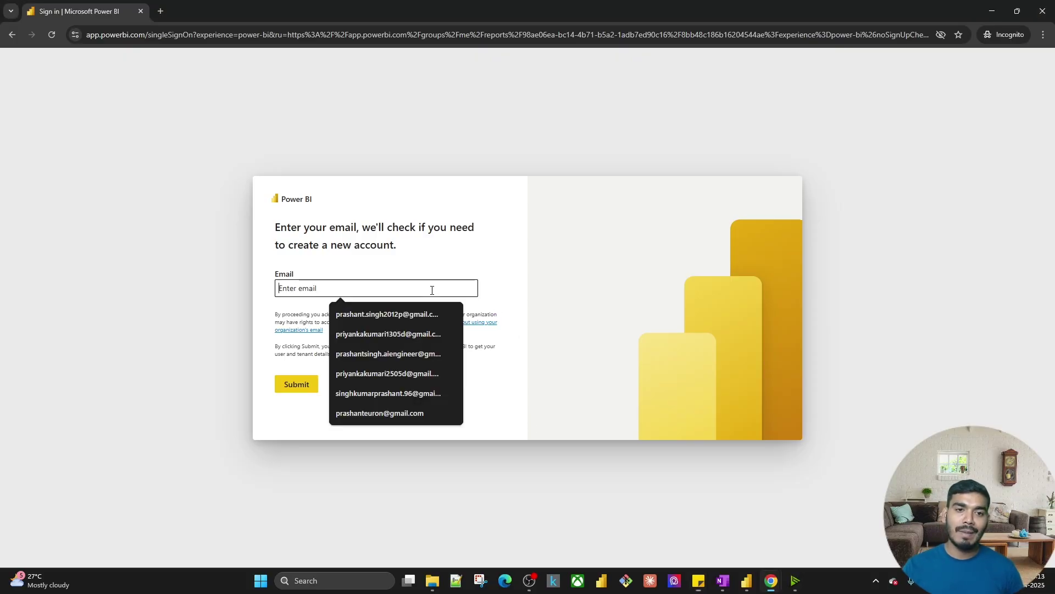
{"action": "key", "text": "ctrl+v"}
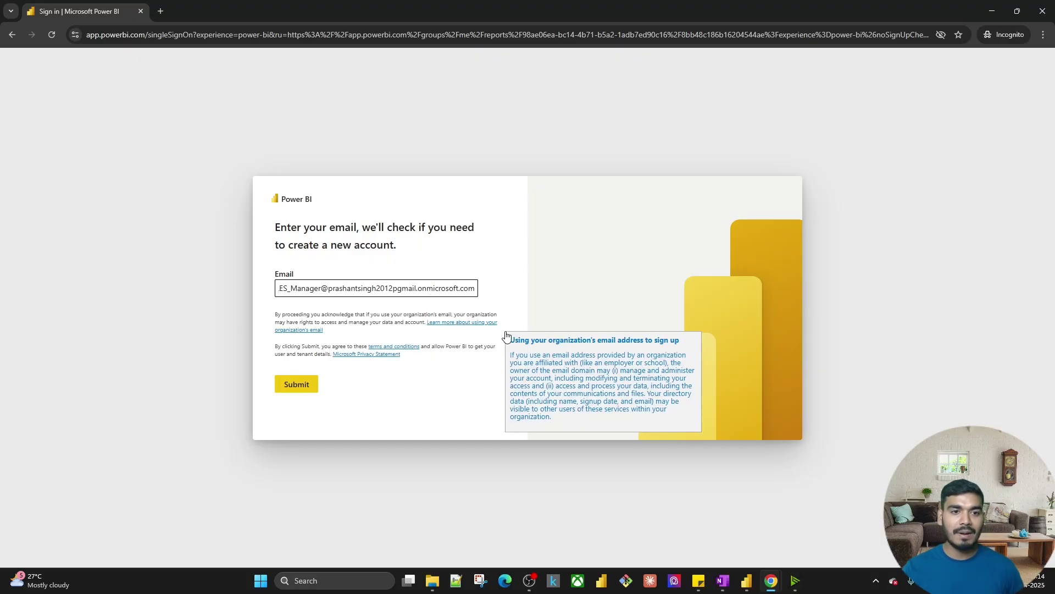
{"action": "left_click", "coordinate": [284, 384]}
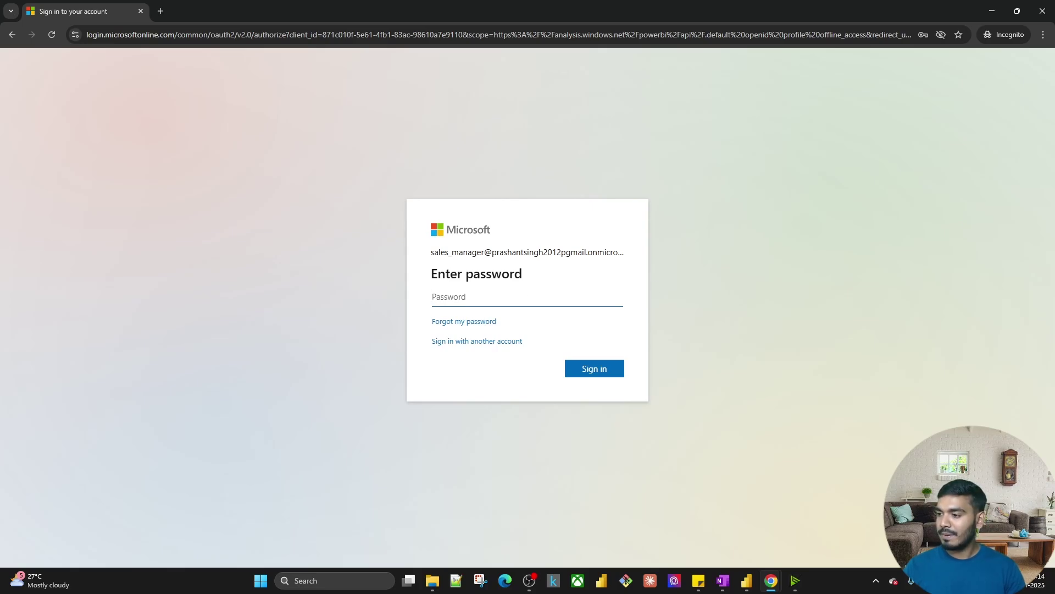
Enter the account password for the South account and sign in to open the shared report
{"action": "key", "text": "alt+Tab"}
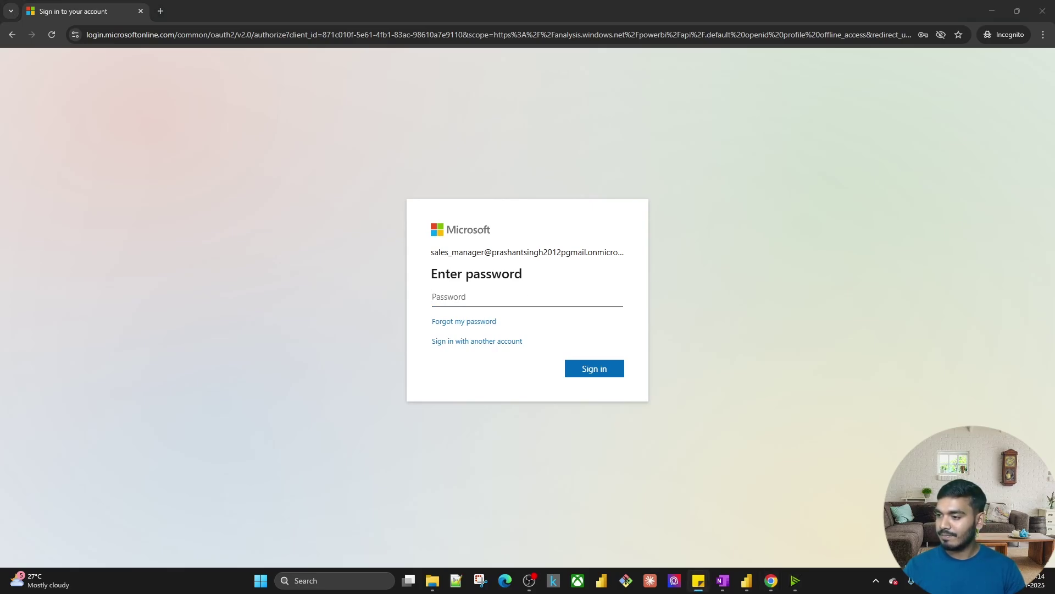
{"action": "left_click", "coordinate": [592, 296]}
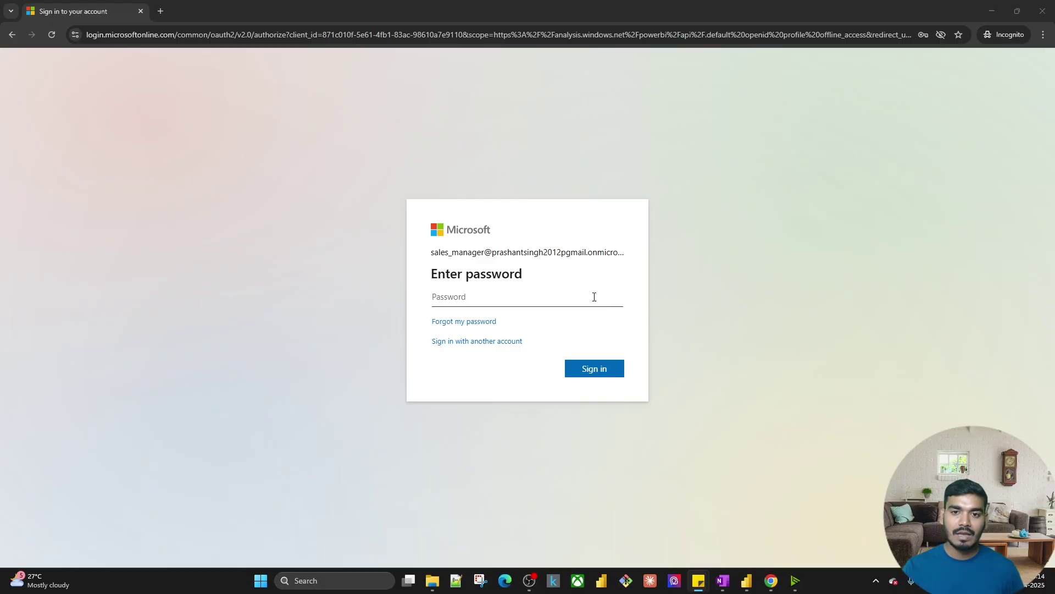
{"action": "key", "text": "Down"}
{"action": "key", "text": "Return"}
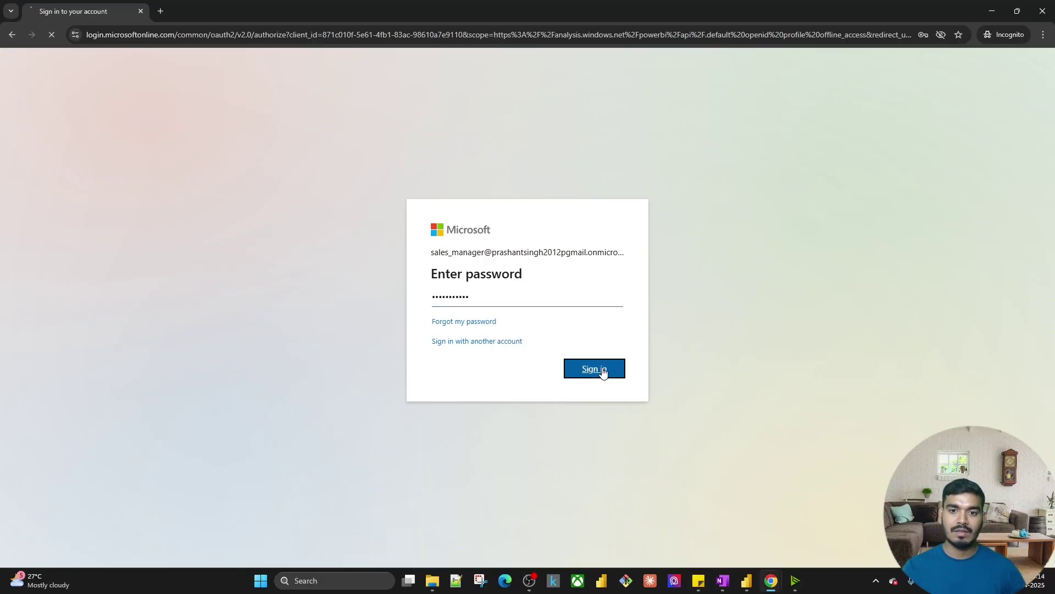
{"action": "left_click", "coordinate": [603, 370]}
{"action": "left_click", "coordinate": [603, 369]}
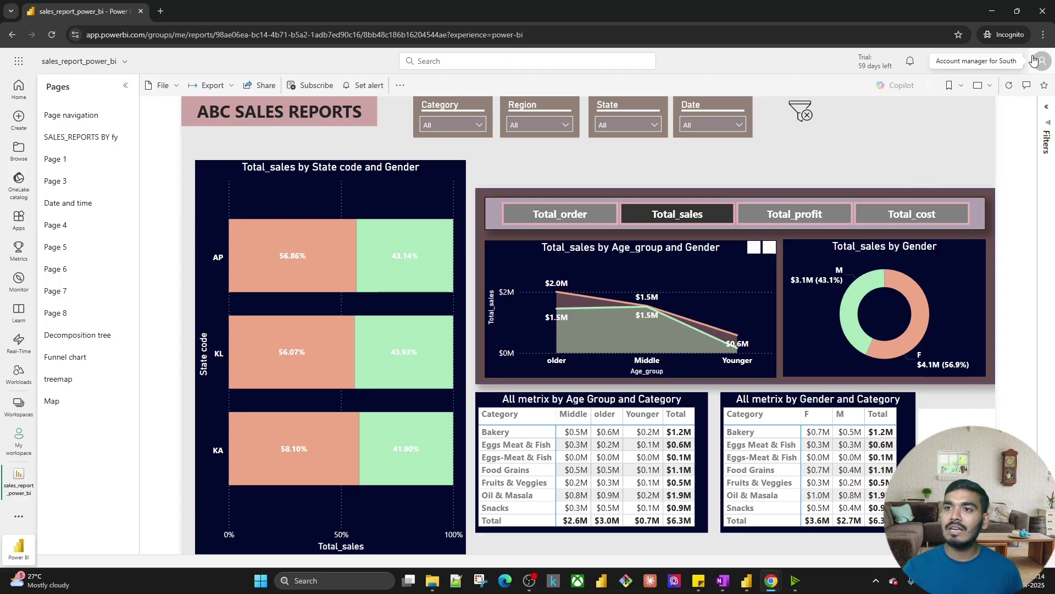
Check the profile details of the account signed in to the Incognito window, then close them
{"action": "left_click", "coordinate": [1036, 61]}
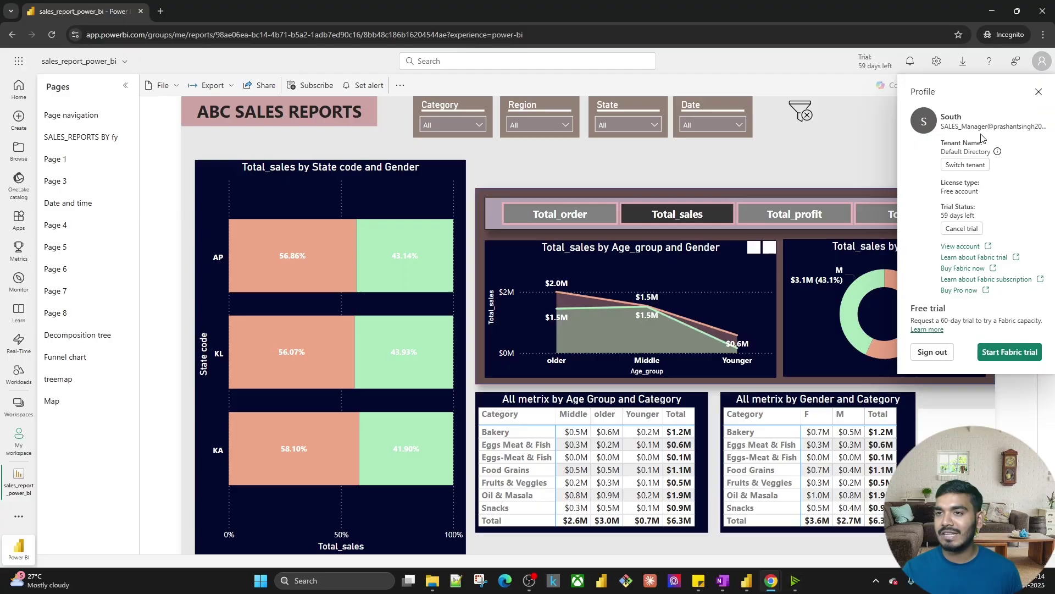
{"action": "left_click", "coordinate": [831, 134]}
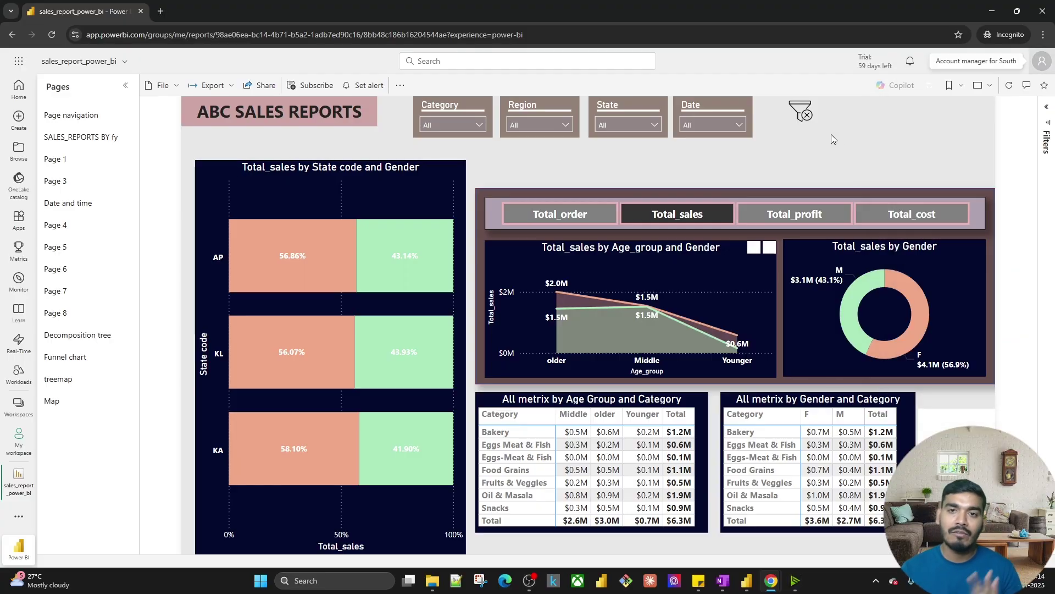
Switch to the report owner's browser window and filter the Customer_segmentation page to the South region for comparison
{"action": "key", "text": "alt+Tab"}
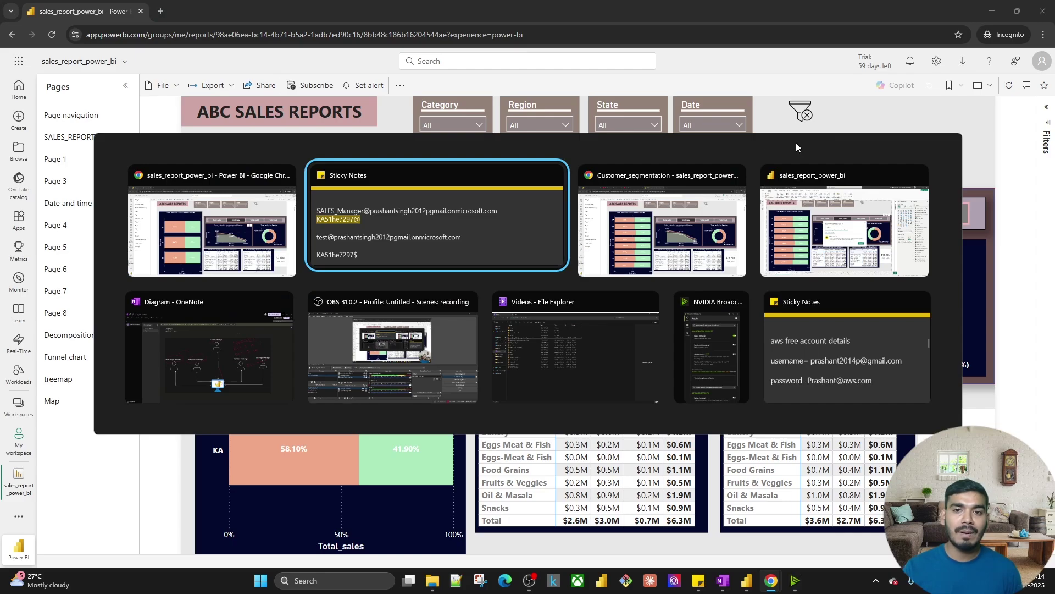
{"action": "left_click", "coordinate": [668, 216]}
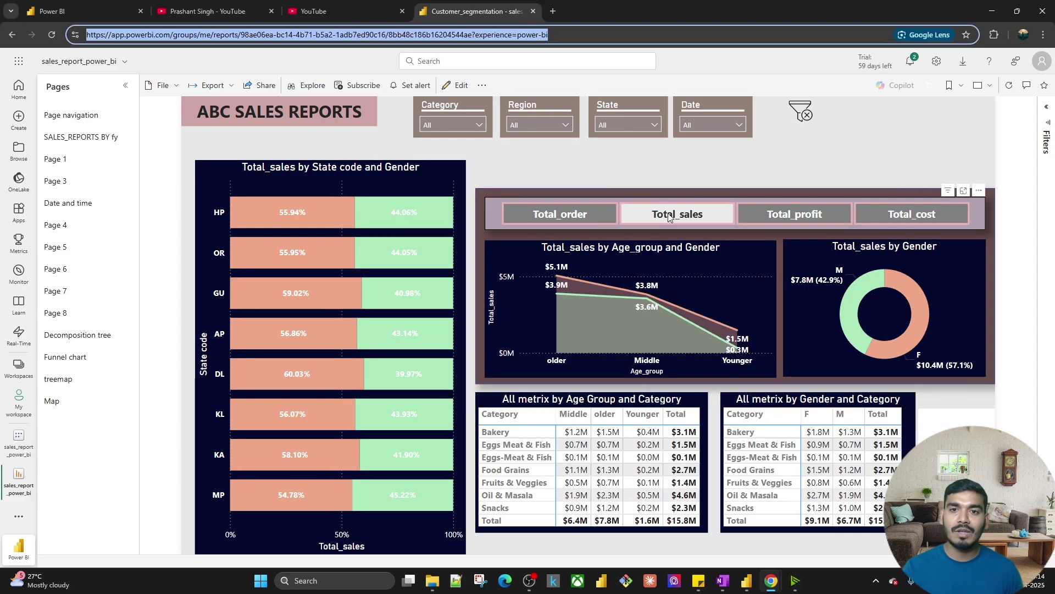
{"action": "left_click", "coordinate": [725, 213]}
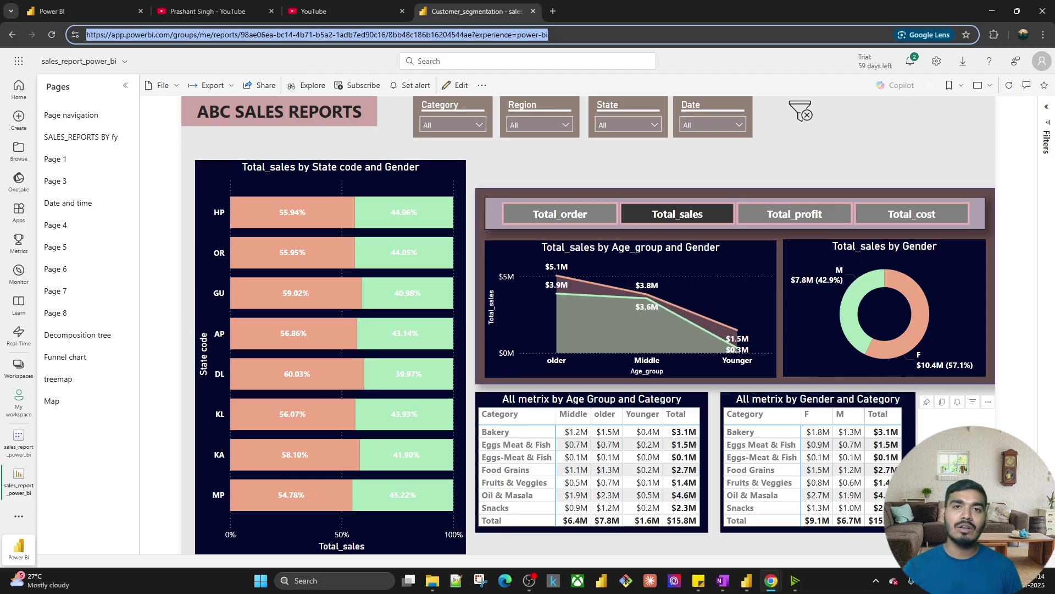
{"action": "left_click", "coordinate": [528, 127]}
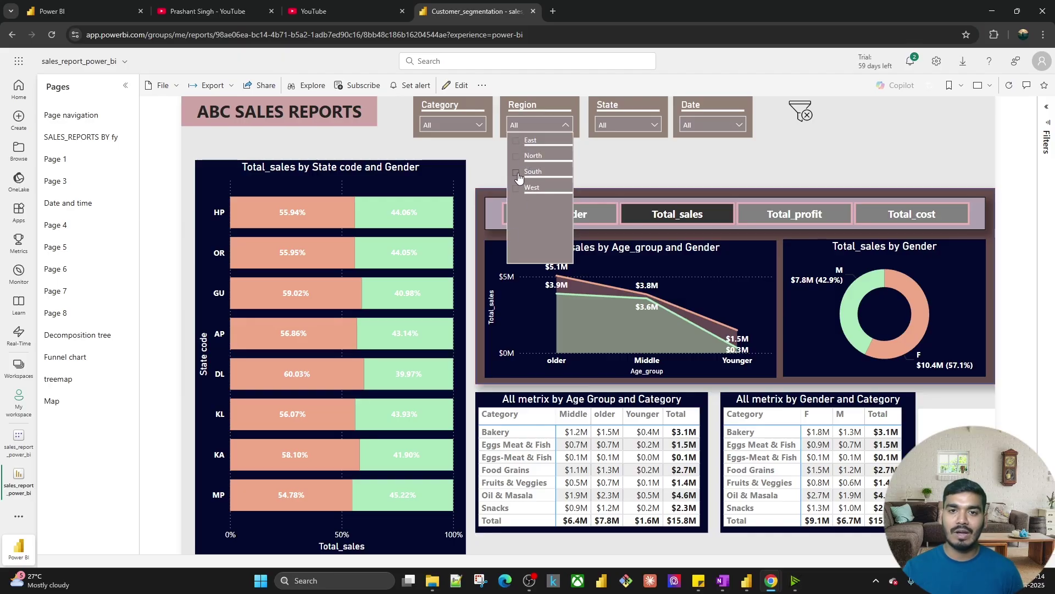
{"action": "left_click", "coordinate": [516, 173]}
{"action": "left_click", "coordinate": [636, 171]}
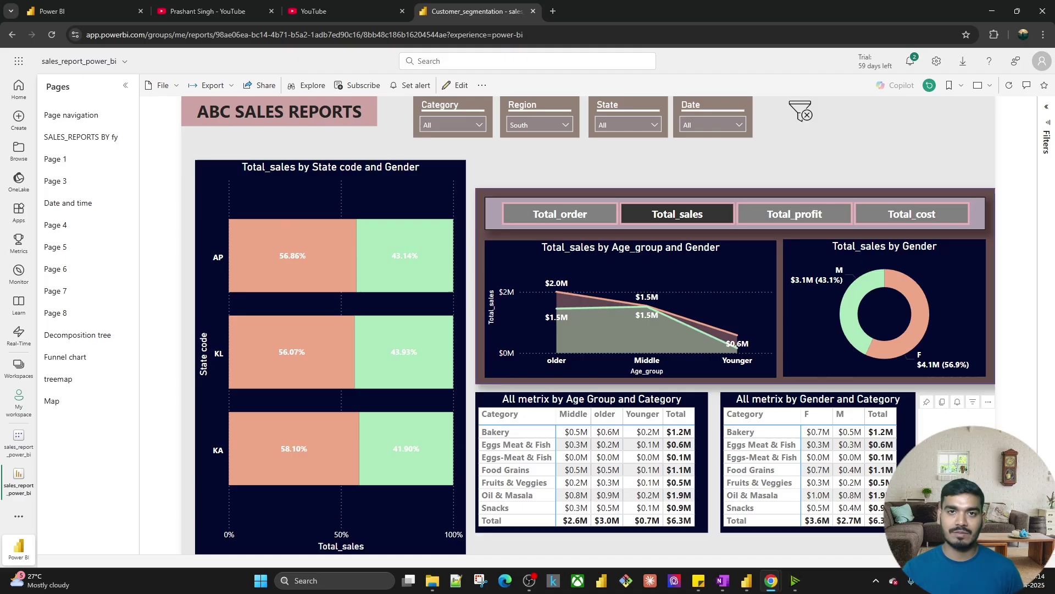
{"action": "left_click_drag", "start_coordinate": [453, 14], "coordinate": [326, 52]}
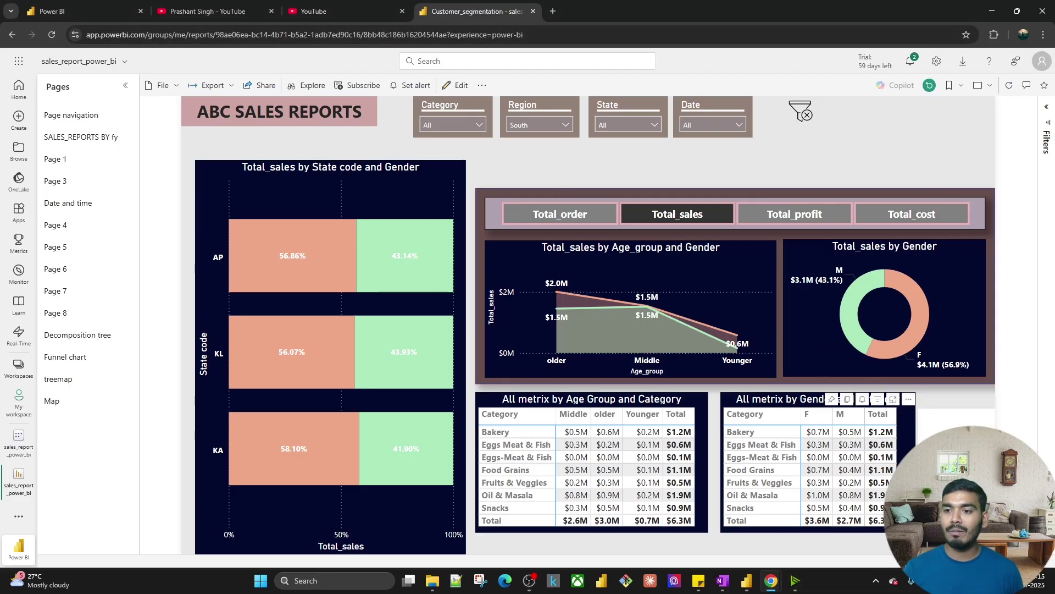
Clear the South selection from the Region slicer in the owner's report view
{"action": "left_click", "coordinate": [568, 124]}
{"action": "left_click", "coordinate": [516, 172]}
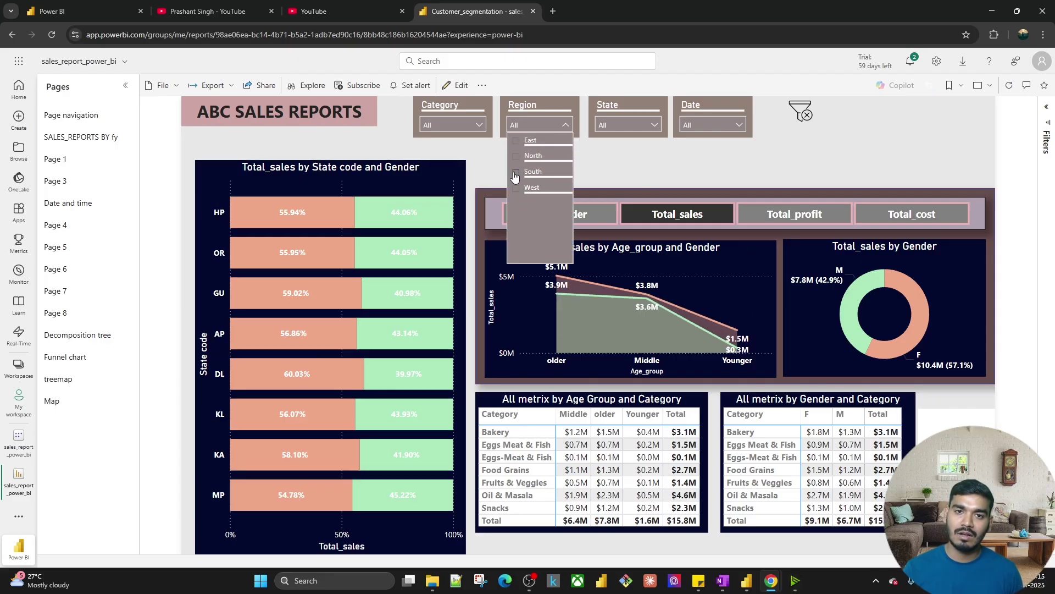
{"action": "left_click", "coordinate": [827, 160]}
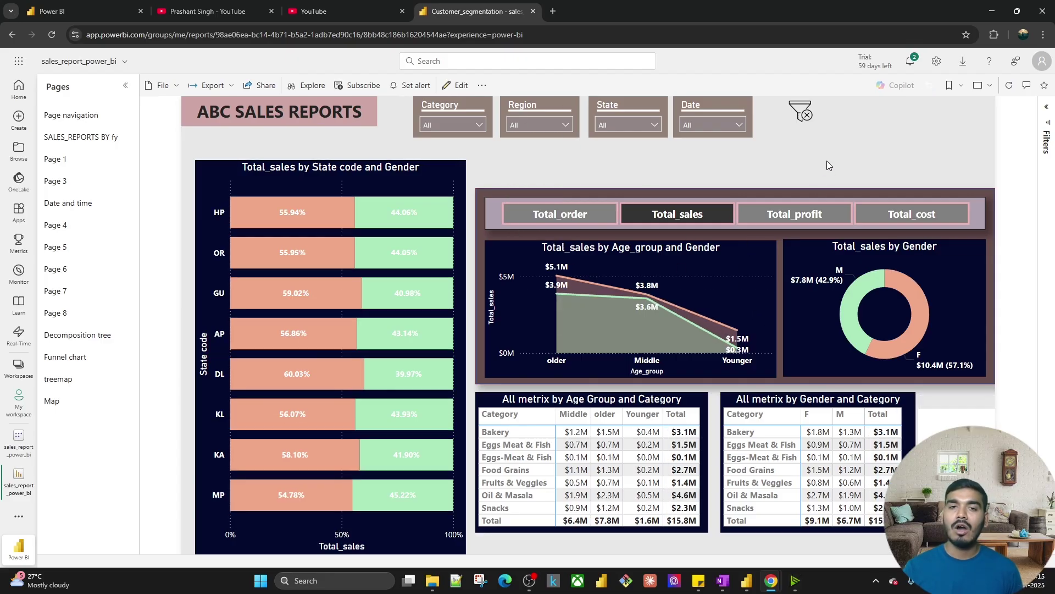
Return to the Incognito window and examine the available Region slicer options and the signed-in account's profile
{"action": "key", "text": "alt+Tab"}
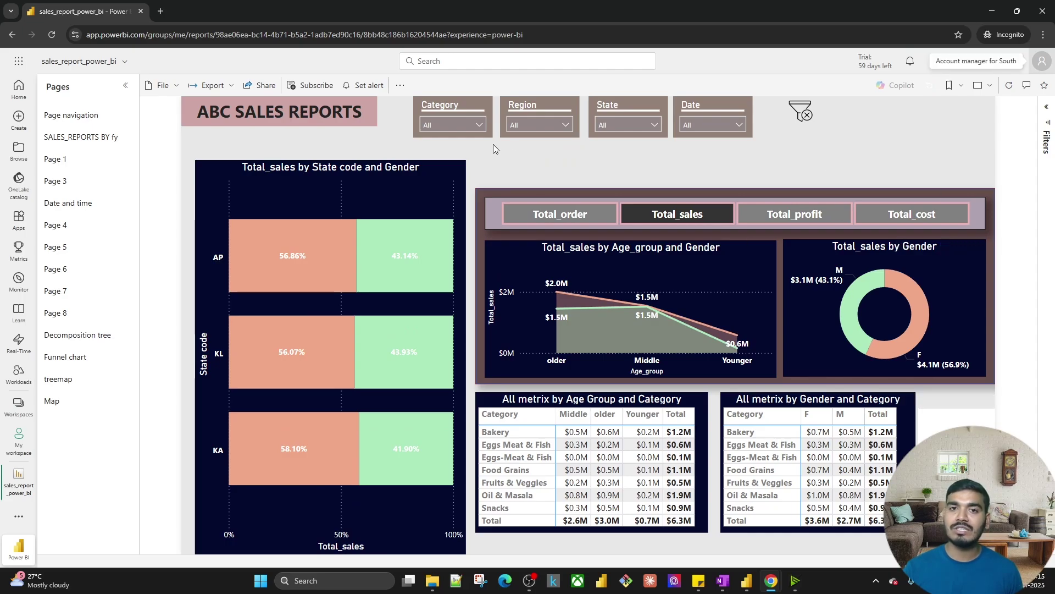
{"action": "left_click", "coordinate": [529, 122]}
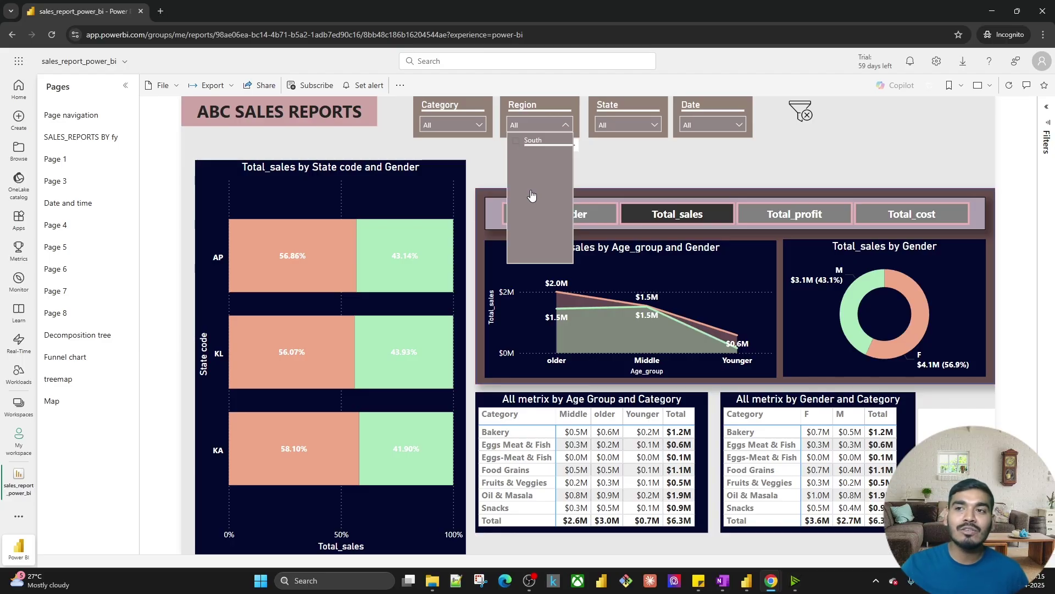
{"action": "left_click", "coordinate": [1039, 61]}
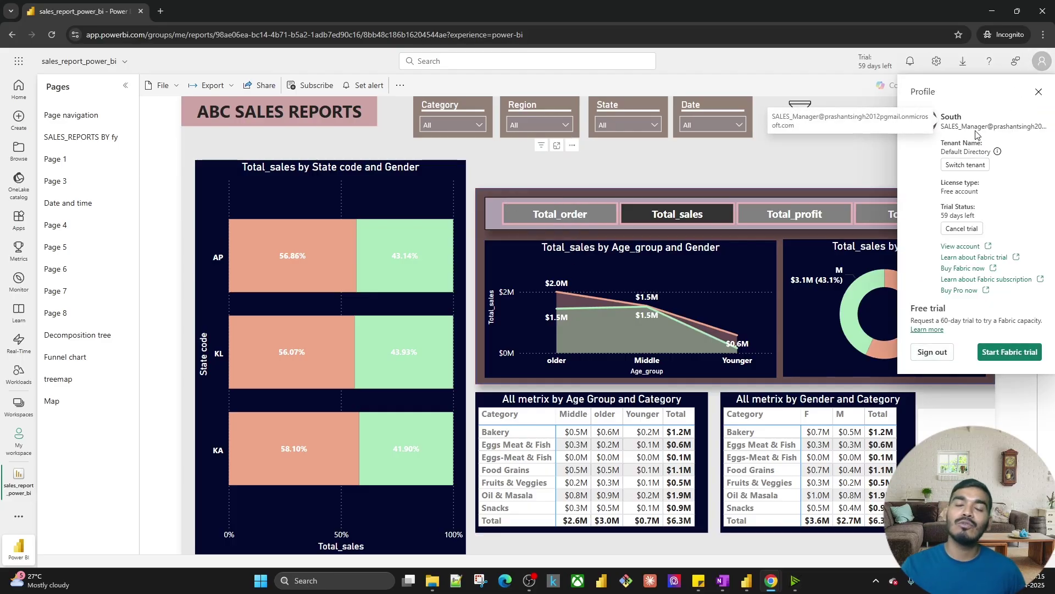